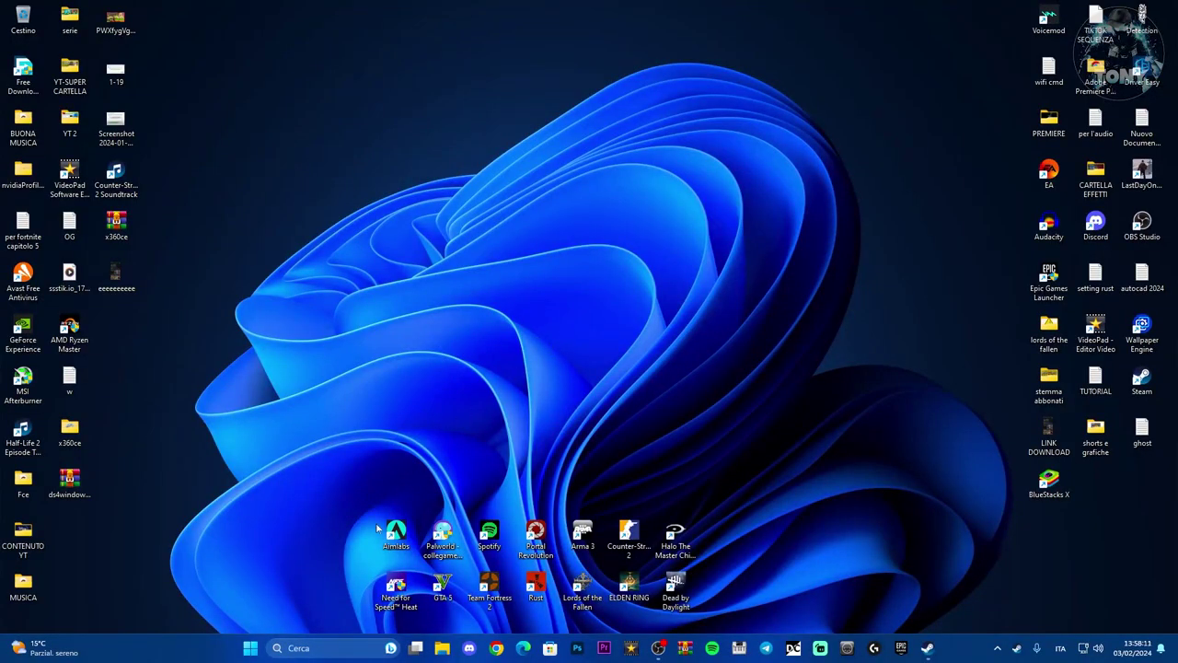
# Open the nvidiaProfileInspector folder and launch NVIDIA Profile Inspector from it.
pyautogui.click(304, 647)
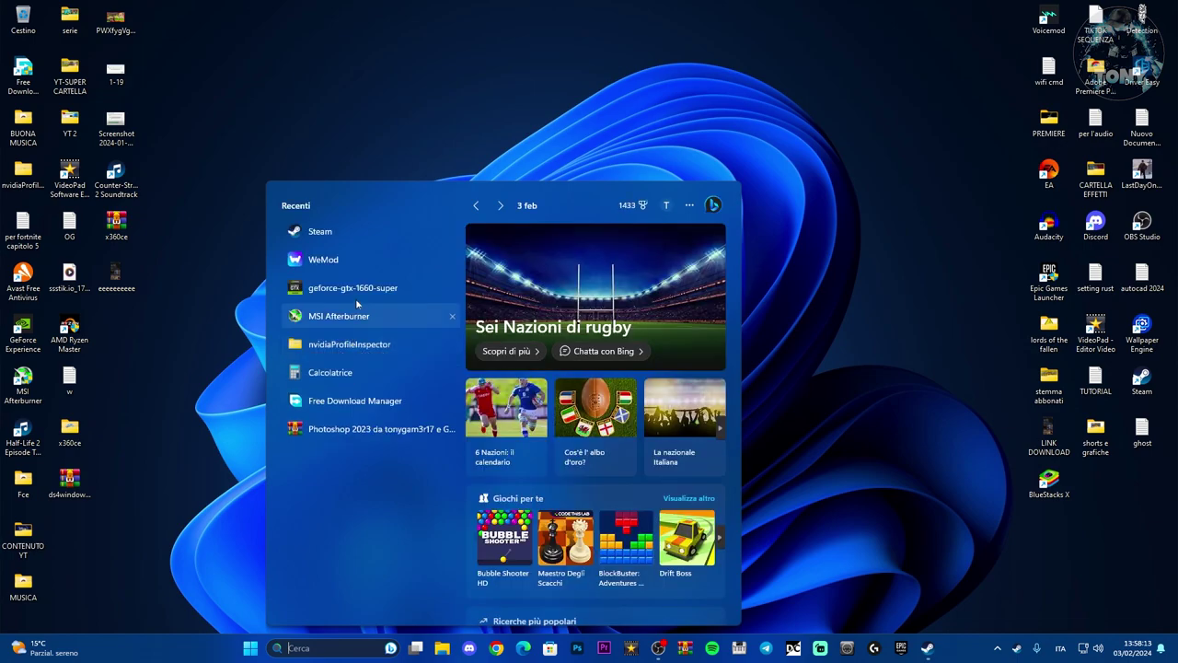
pyautogui.click(362, 354)
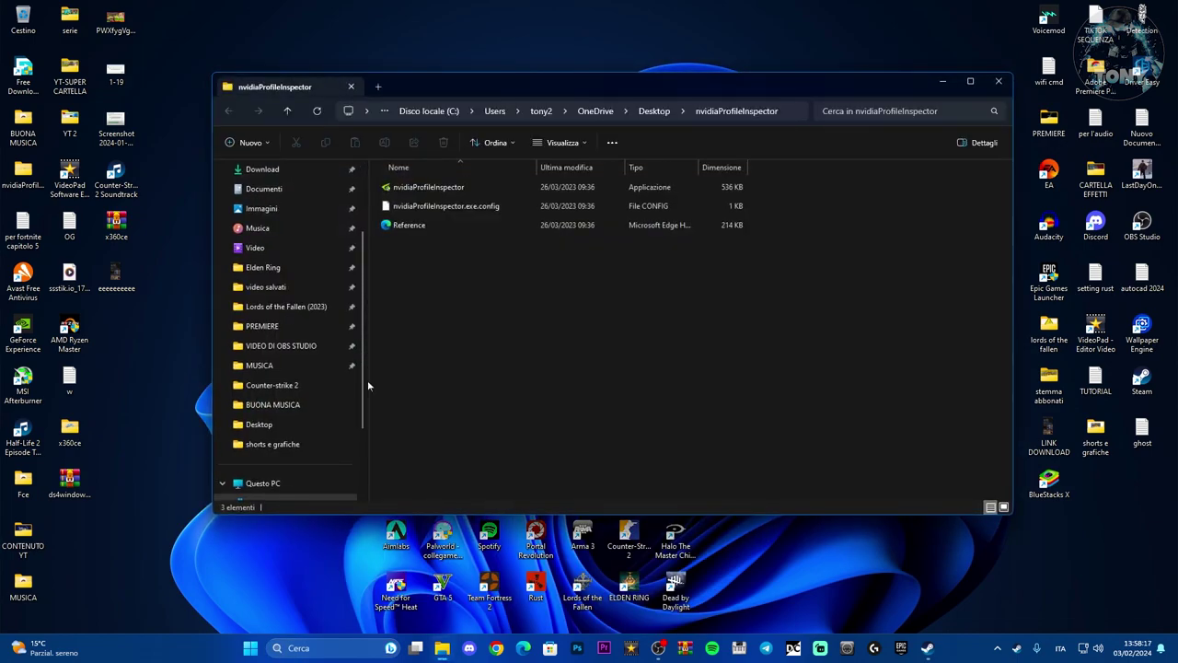
pyautogui.moveTo(495, 102)
pyautogui.mouseDown()
pyautogui.moveTo(486, 132)
pyautogui.moveTo(502, 100)
pyautogui.moveTo(491, 111)
pyautogui.mouseUp()
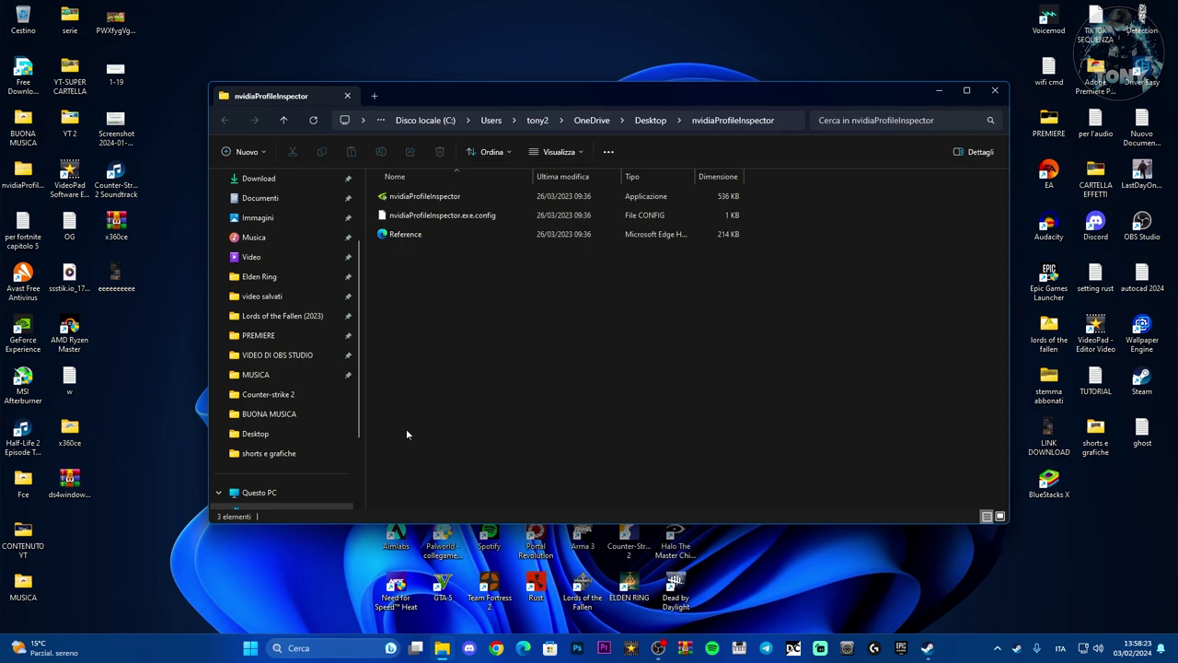
pyautogui.click(500, 196)
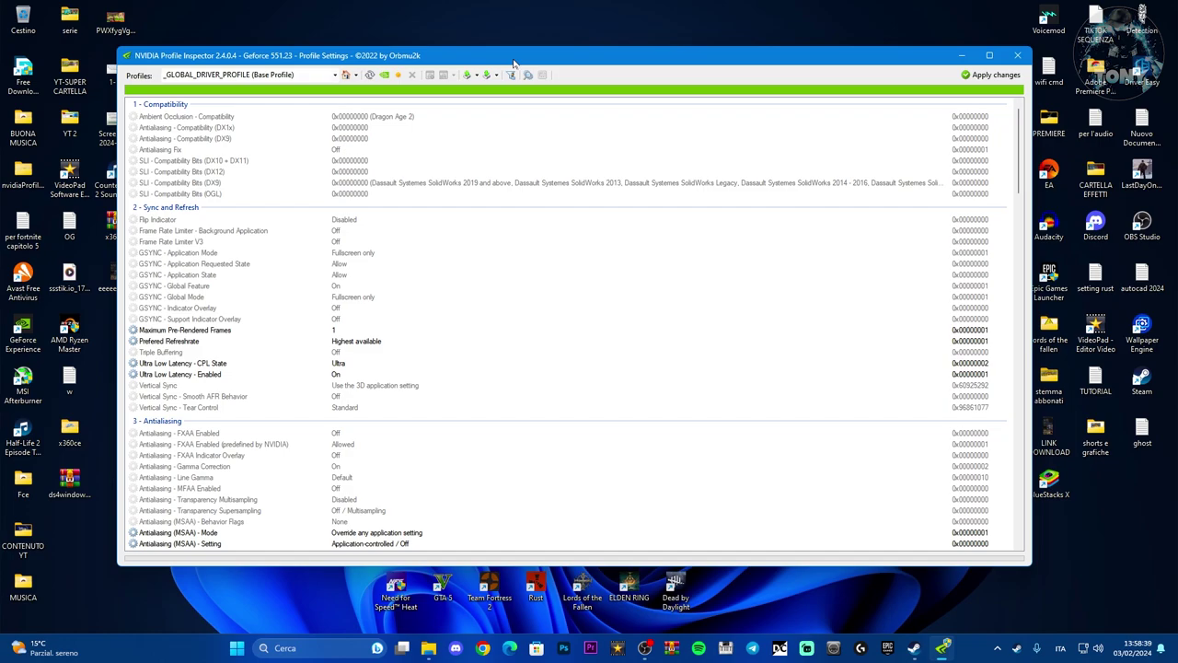
pyautogui.scroll(-5, 249, 475)
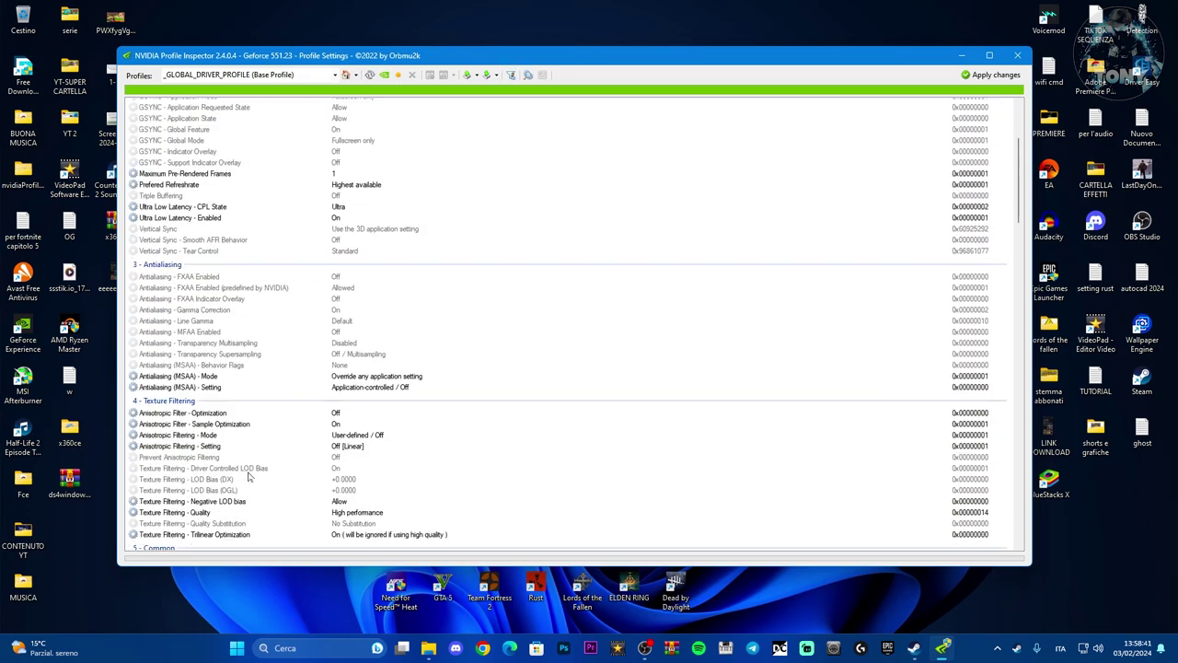
pyautogui.scroll(-5, 218, 424)
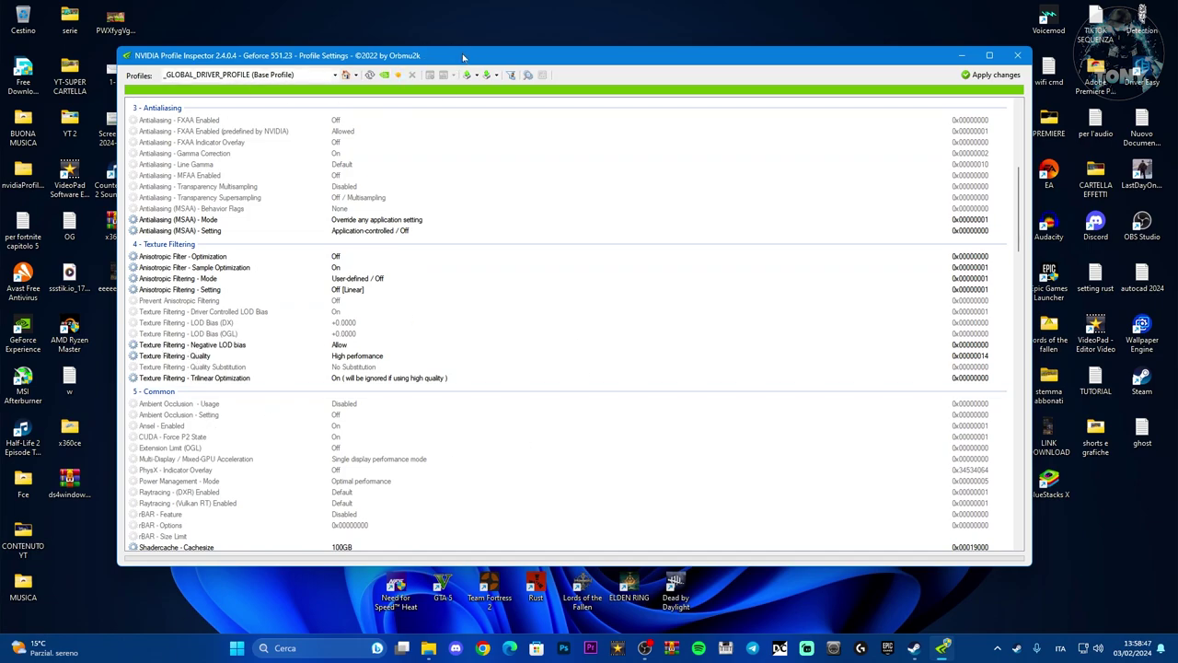
pyautogui.moveTo(462, 57); pyautogui.dragTo(467, 55)
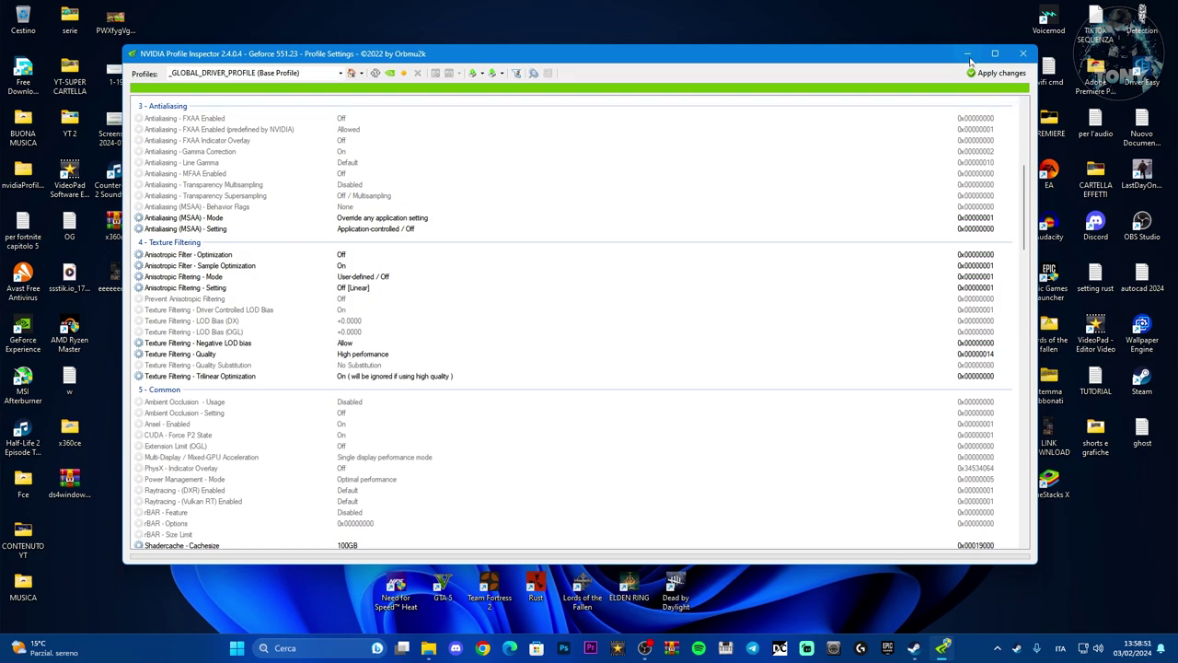
# Minimize the NVIDIA Profile Inspector and folder windows and open the NVIDIA Control Panel.
pyautogui.click(968, 55)
pyautogui.click(941, 90)
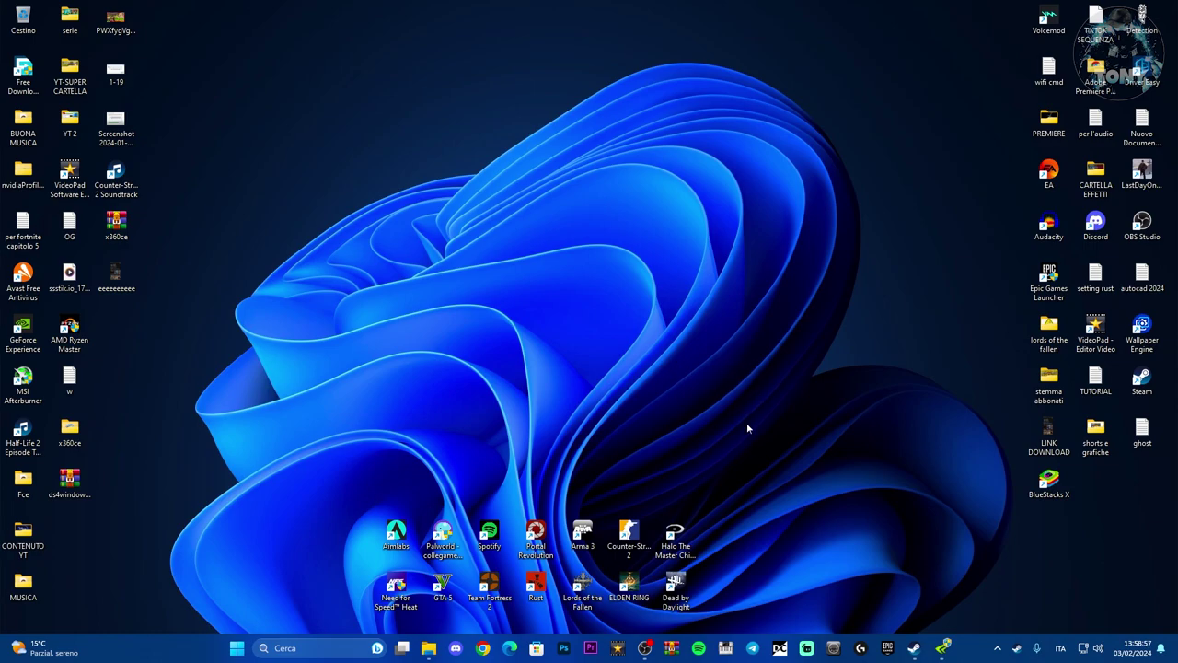
pyautogui.click(997, 648)
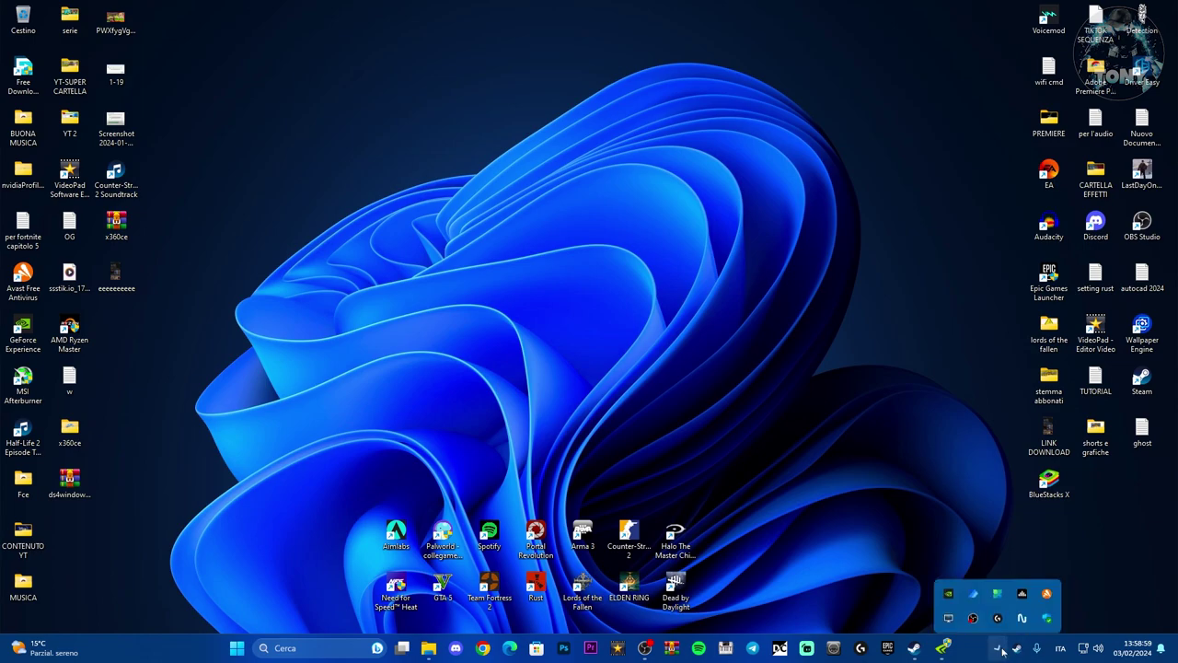
pyautogui.click(951, 587)
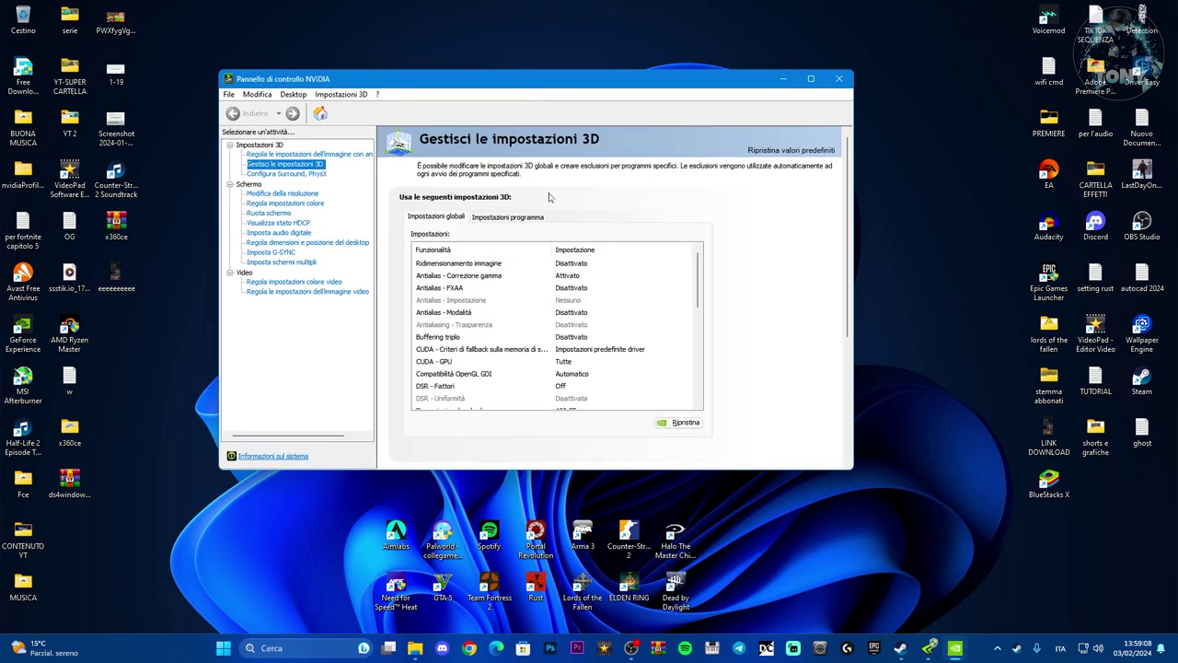
# Add the Palworld executable from the Palworld.v0.1.2.0-OFME\Palworld folder on Volume (E:) to the program-specific 3D settings.
pyautogui.click(516, 218)
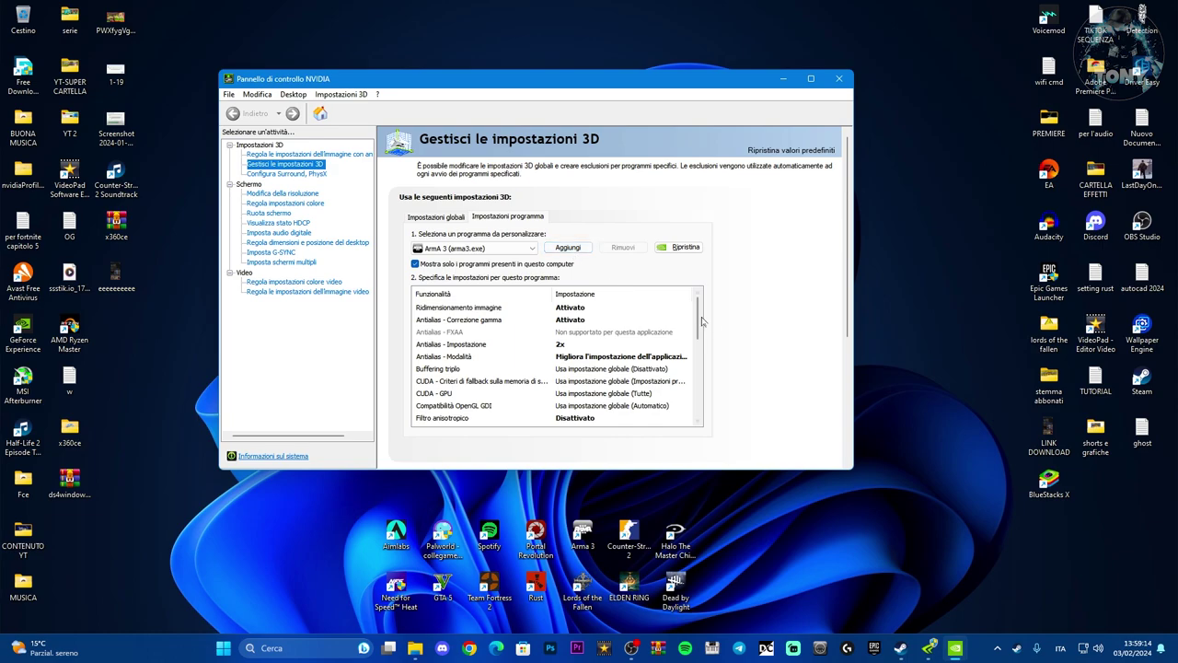
pyautogui.click(568, 249)
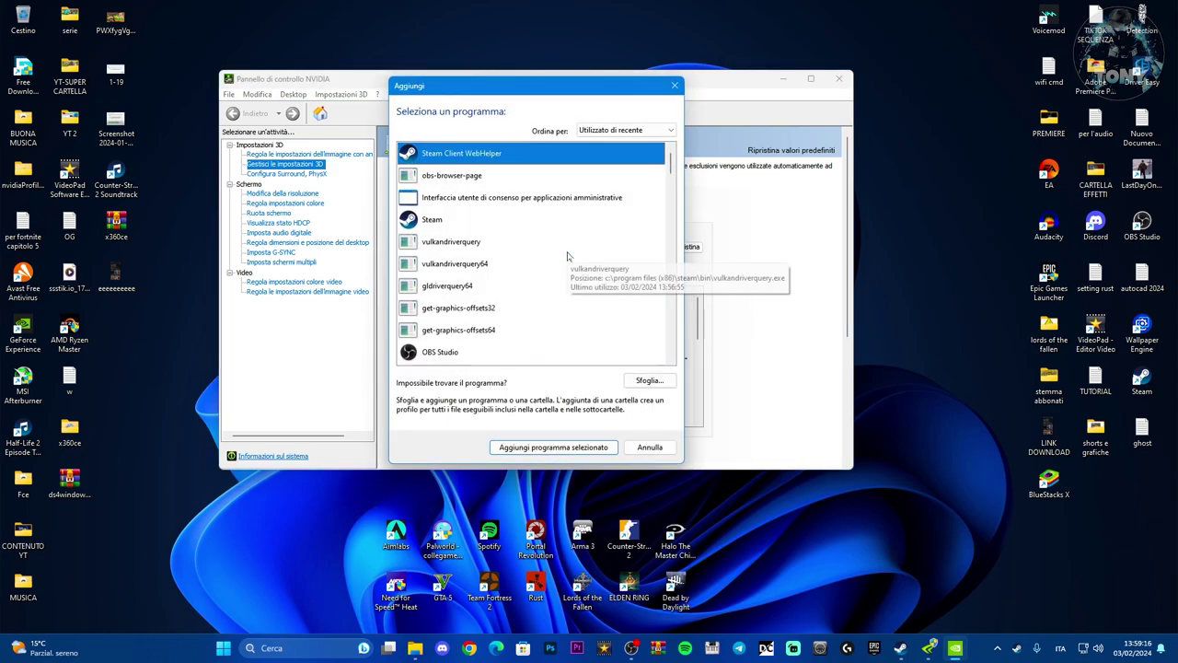
pyautogui.click(649, 381)
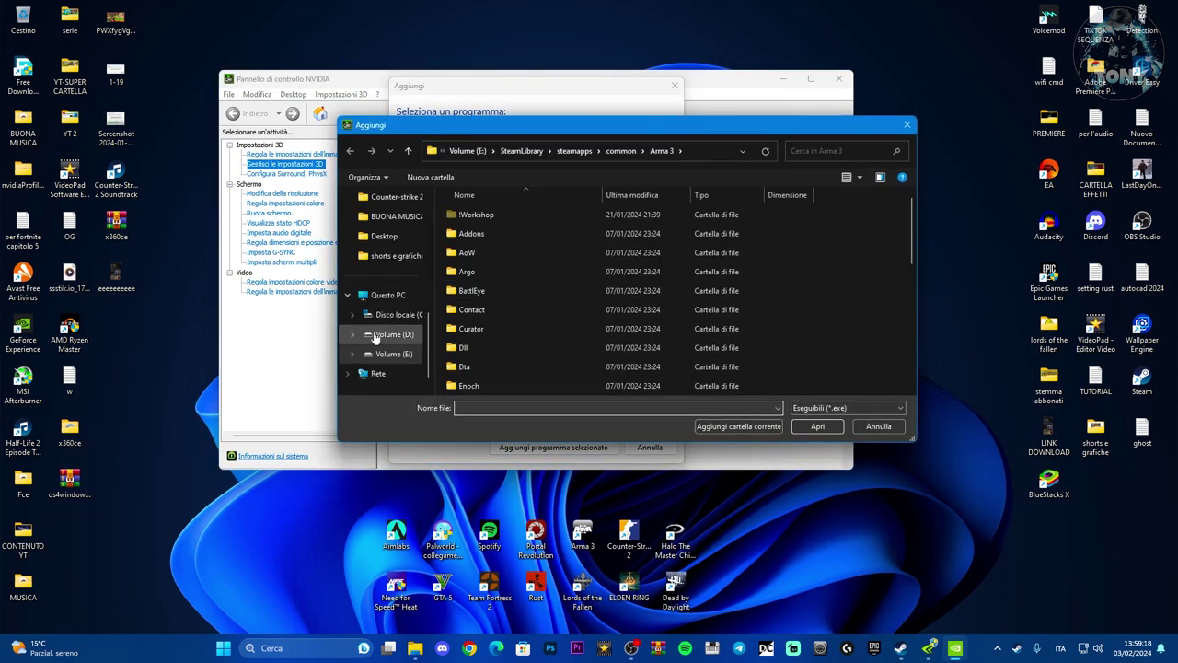
pyautogui.click(398, 358)
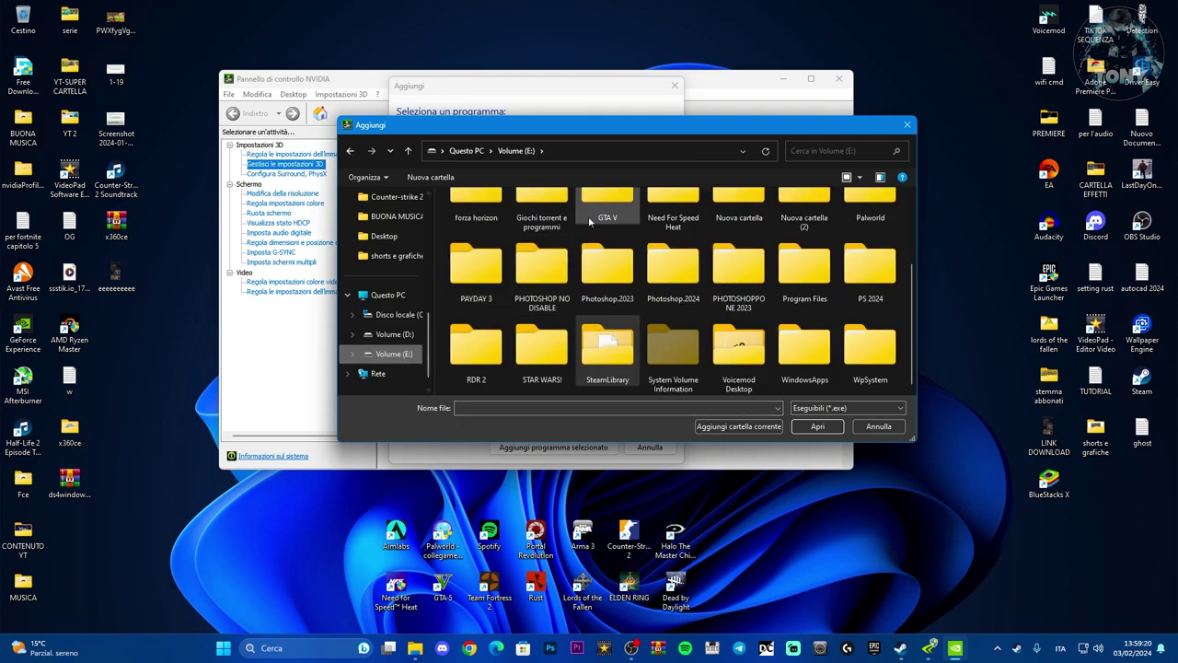
pyautogui.doubleClick(859, 211)
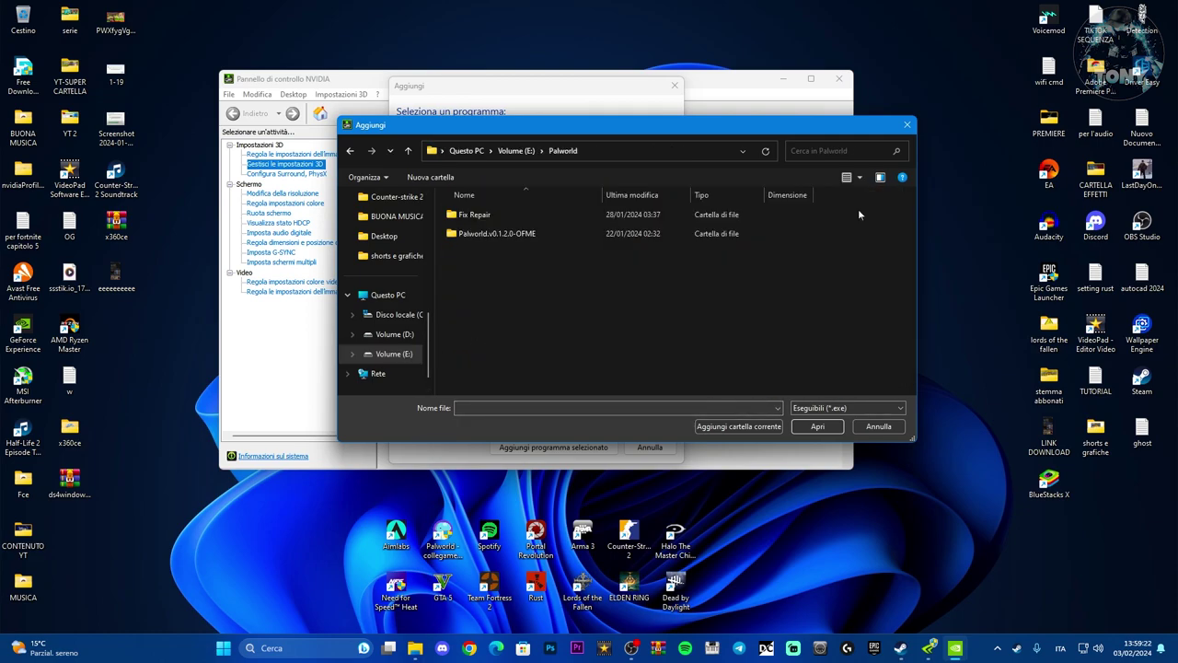
pyautogui.doubleClick(503, 232)
pyautogui.doubleClick(503, 216)
pyautogui.click(490, 253)
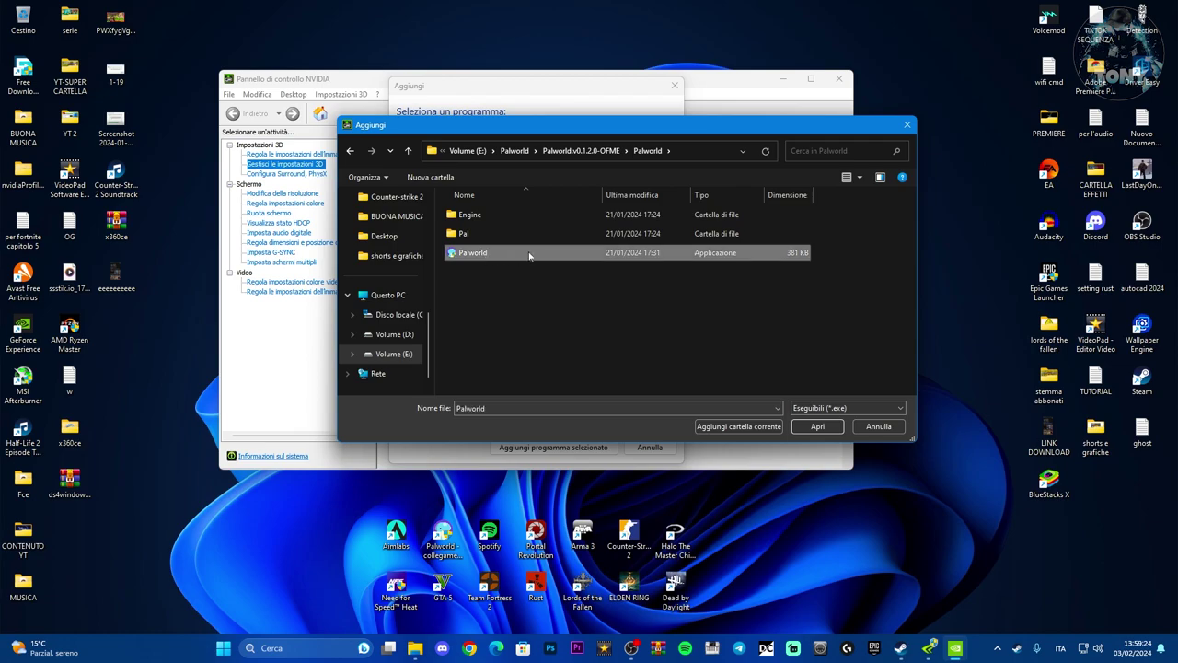
pyautogui.click(818, 427)
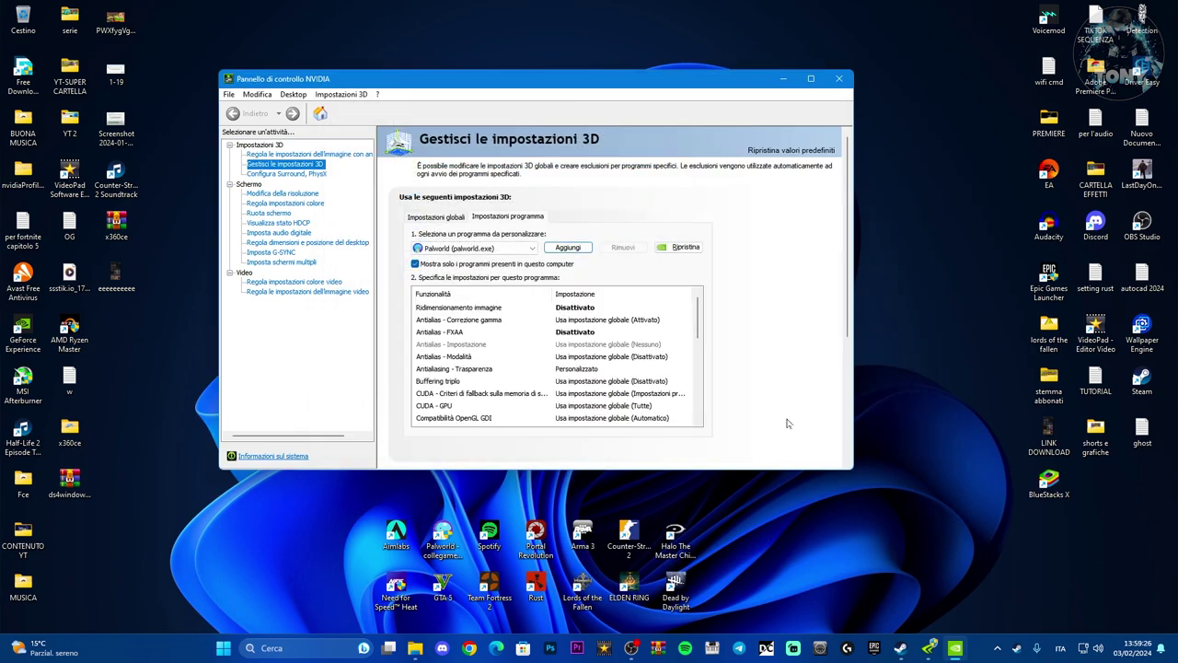
# Set Palworld's image scaling (Ridimensionamento immagine) and Antialias - FXAA to Disattivato.
pyautogui.moveTo(696, 324)
pyautogui.mouseDown()
pyautogui.moveTo(697, 367)
pyautogui.moveTo(697, 317)
pyautogui.mouseUp()
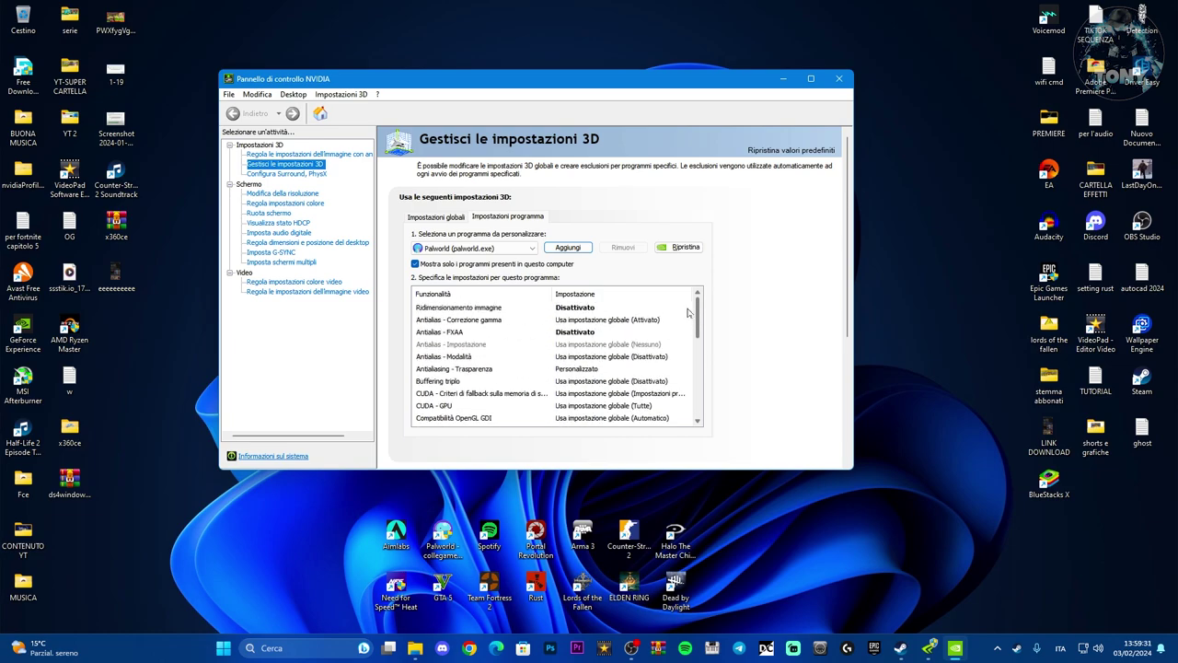
pyautogui.click(570, 309)
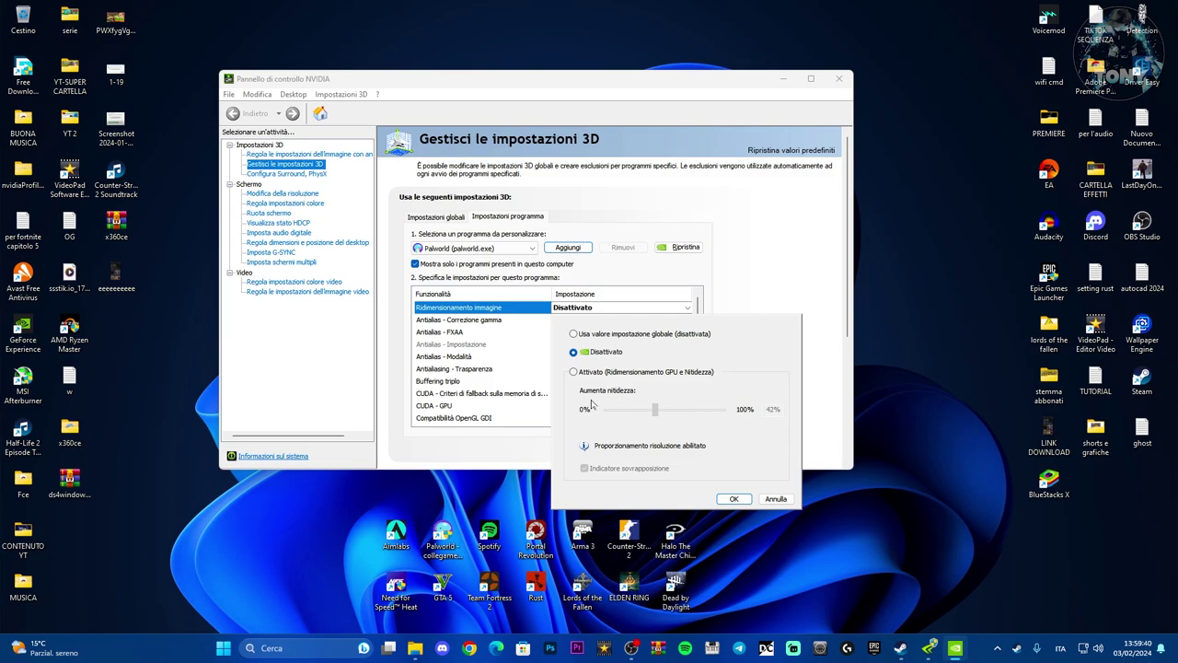
pyautogui.click(574, 353)
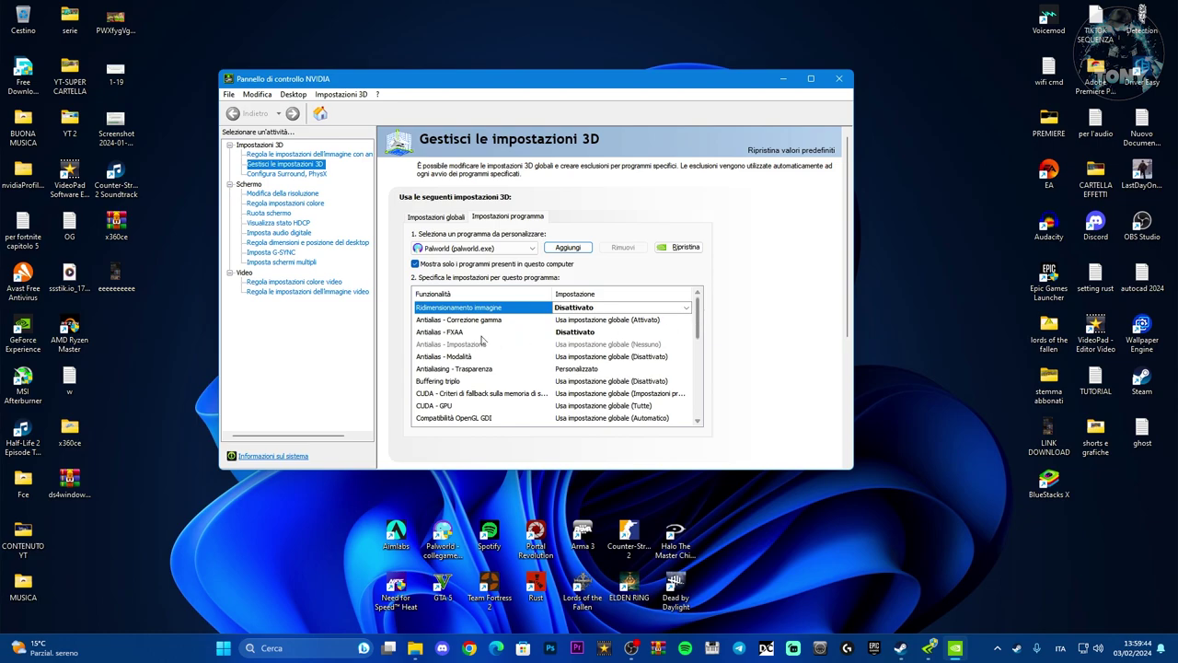
pyautogui.click(578, 333)
pyautogui.click(706, 328)
# Set Palworld's anisotropic filter to Disattivato and its texture filter negative LOD bias to Consenti.
pyautogui.moveTo(702, 320); pyautogui.dragTo(700, 343)
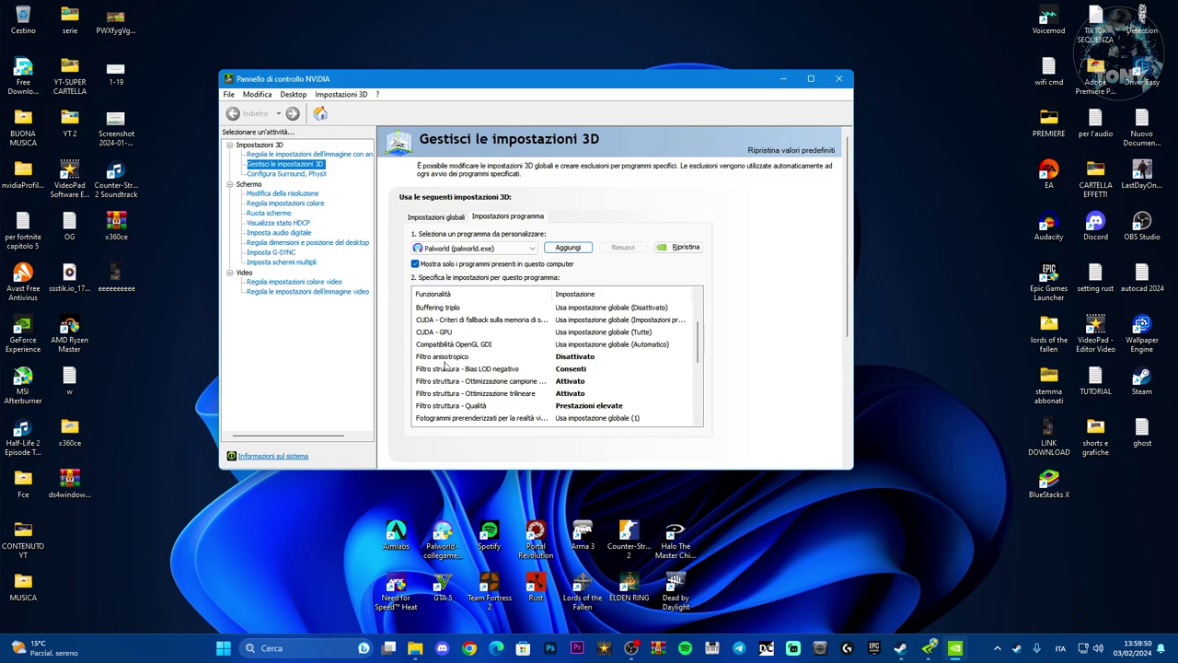
pyautogui.click(589, 359)
pyautogui.click(589, 365)
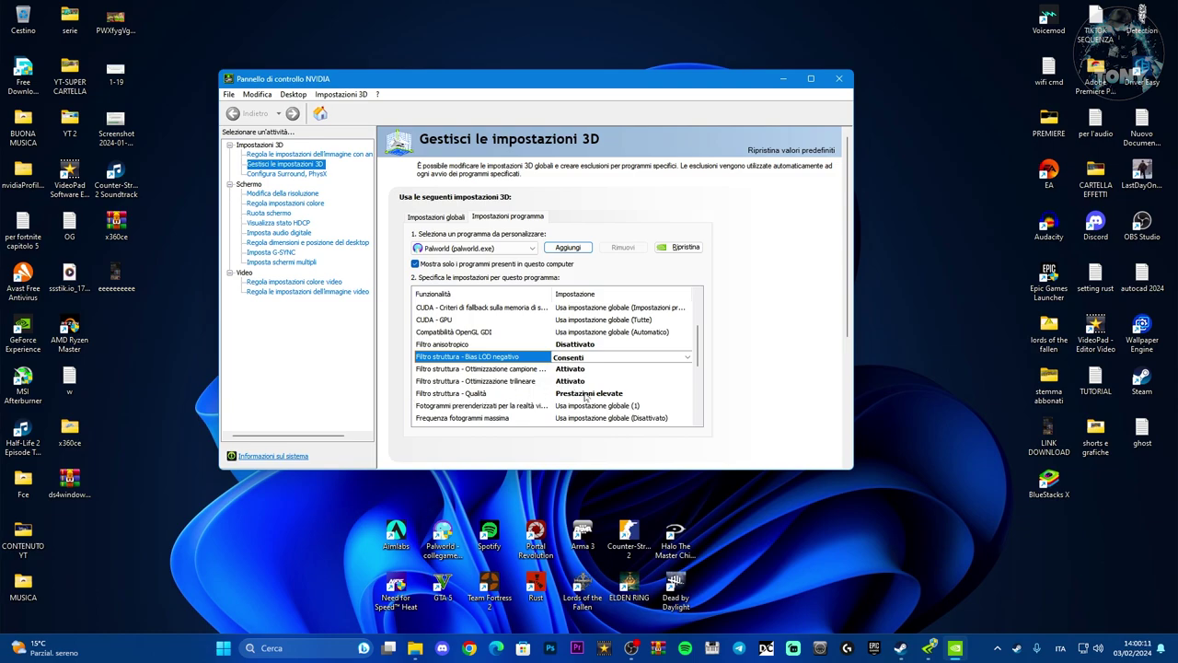
# Choose NVIDIA GeForce GTX 1660 SUPER as Palworld's OpenGL rendering GPU.
pyautogui.moveTo(698, 346); pyautogui.dragTo(696, 393)
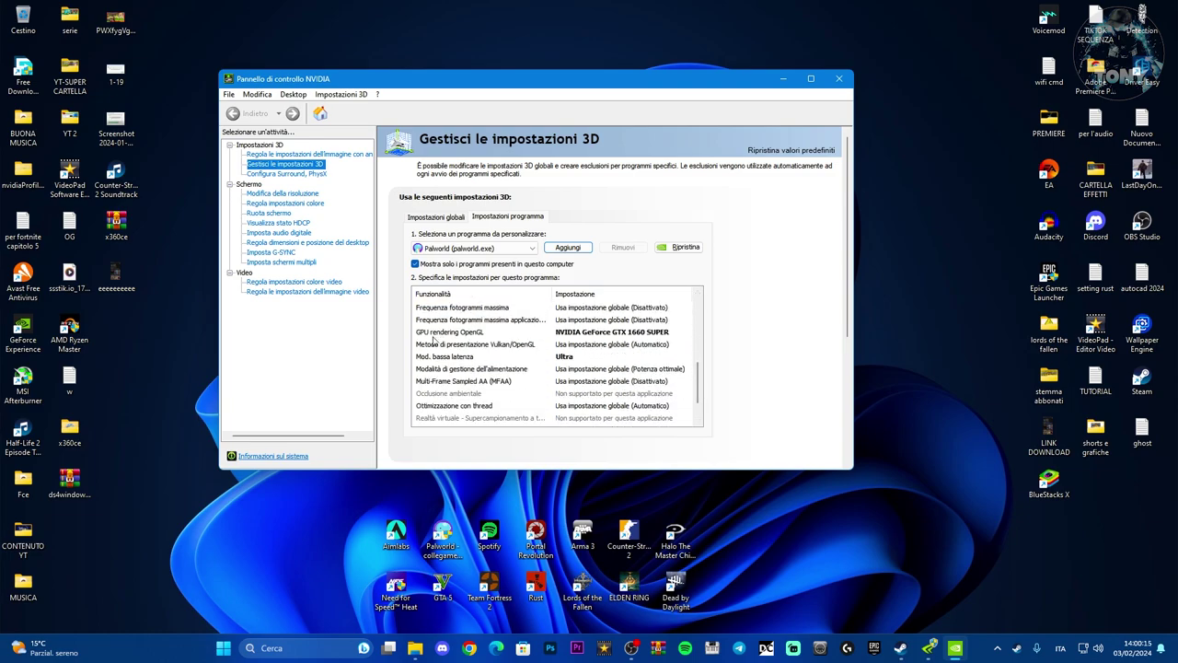
pyautogui.click(603, 333)
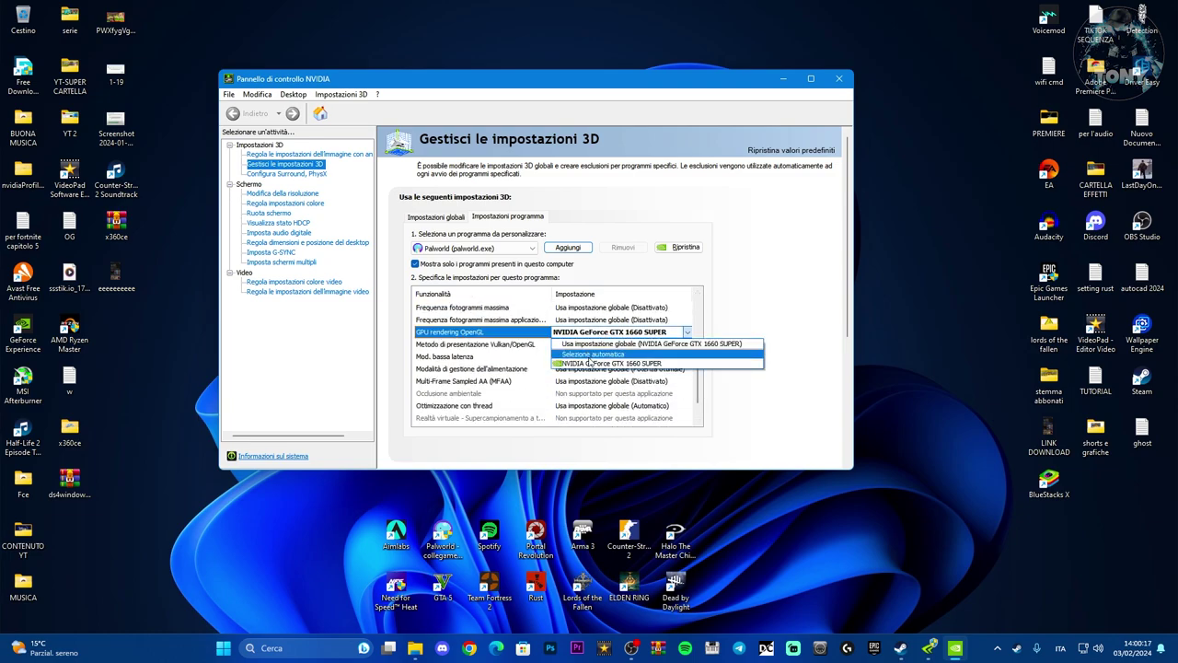
pyautogui.click(582, 366)
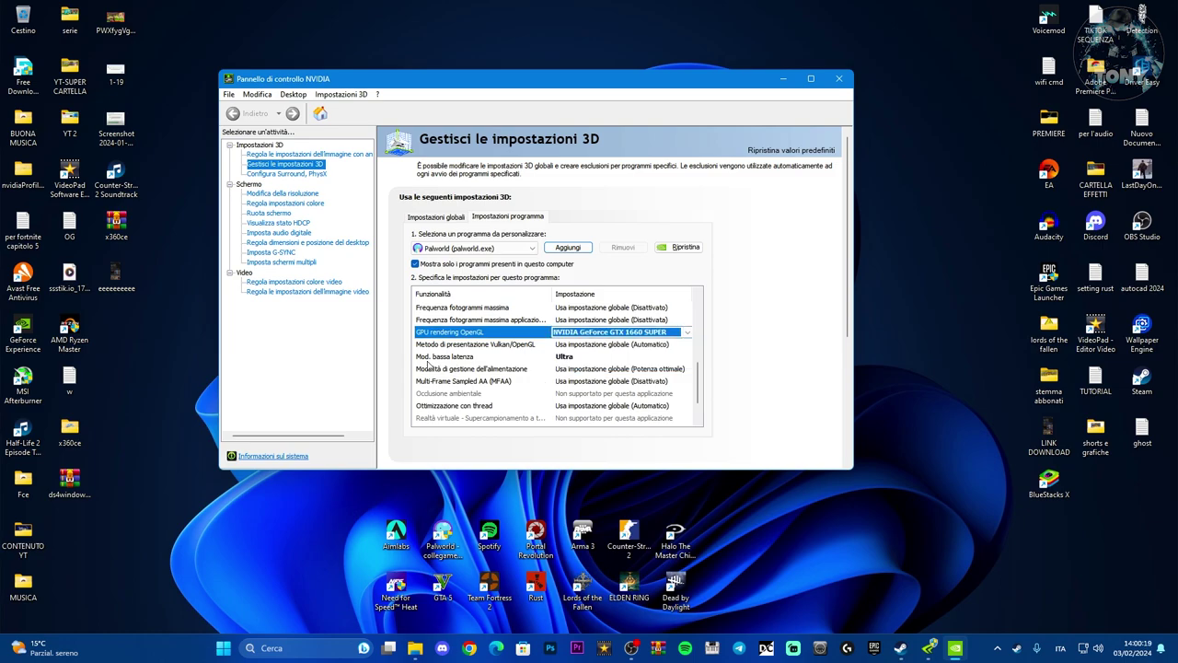
# Set Palworld's monitor technology (Tecnologia monitor) to Compatibilità G-SYNC.
pyautogui.moveTo(698, 381); pyautogui.dragTo(698, 393)
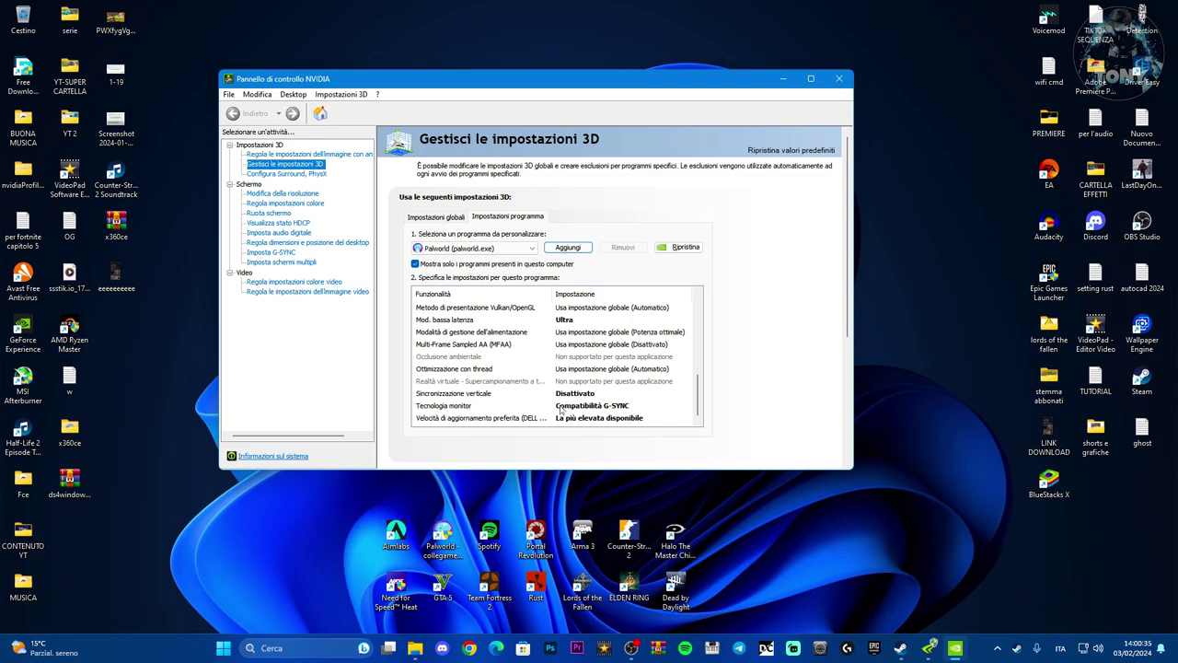
pyautogui.click(588, 406)
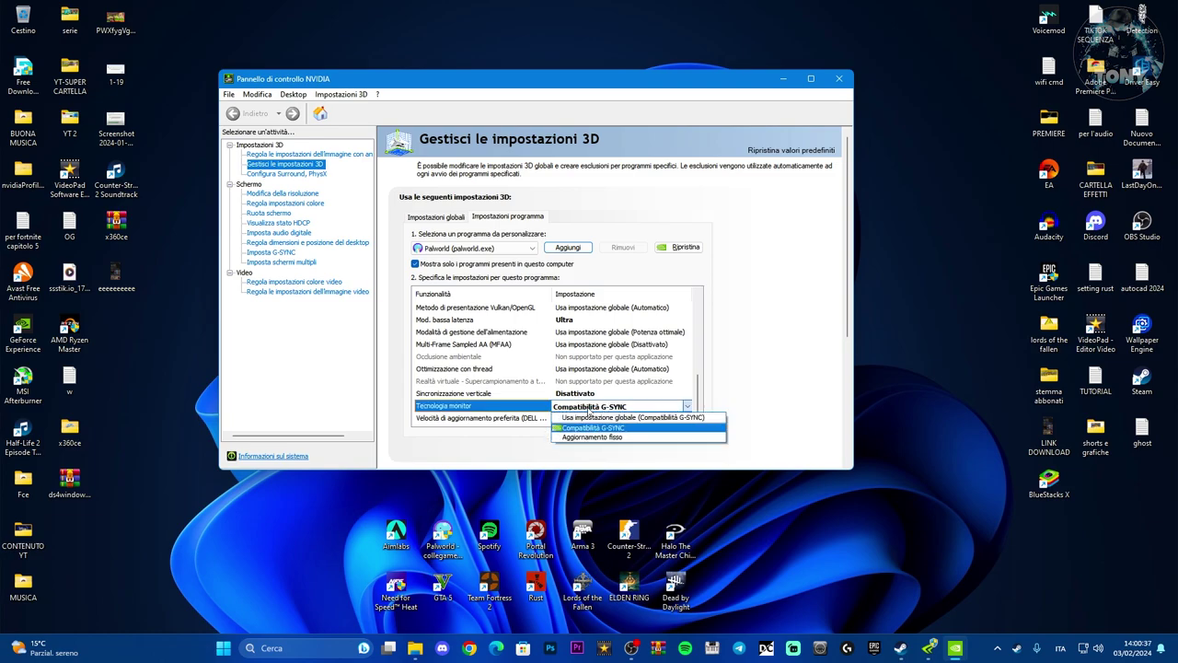
pyautogui.click(590, 411)
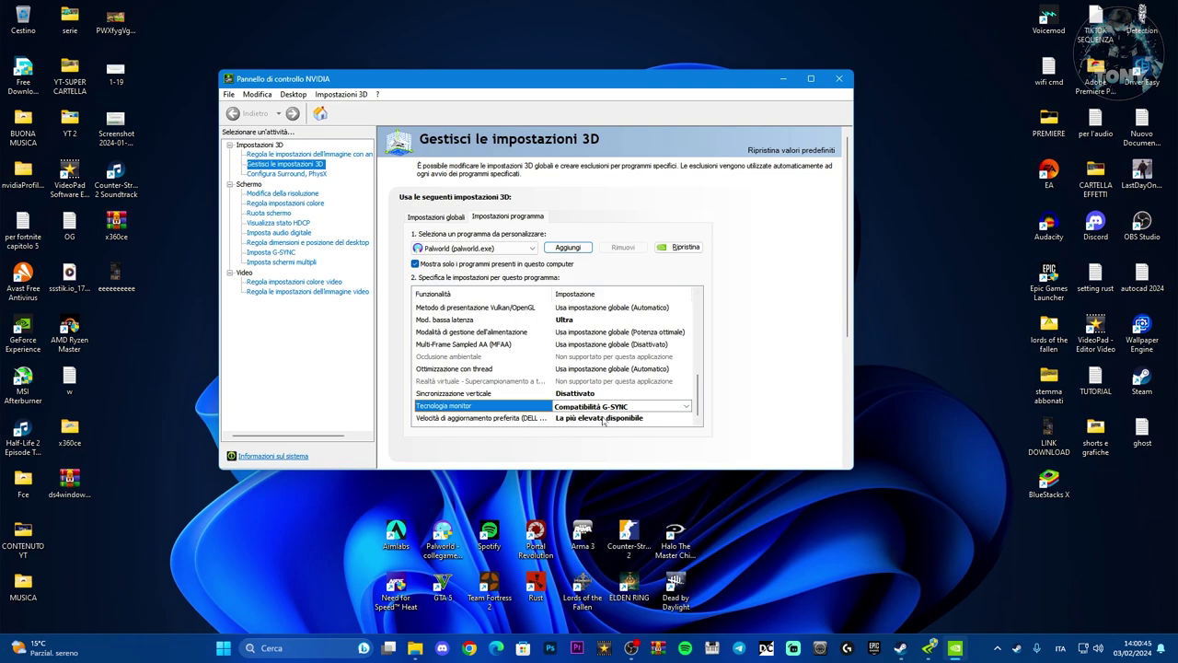
# Enable the maximum frame rate (Frequenza fotogrammi massima) for Palworld at 1000 FPS and apply the settings.
pyautogui.scroll(1, 699, 385)
pyautogui.scroll(3, 699, 385)
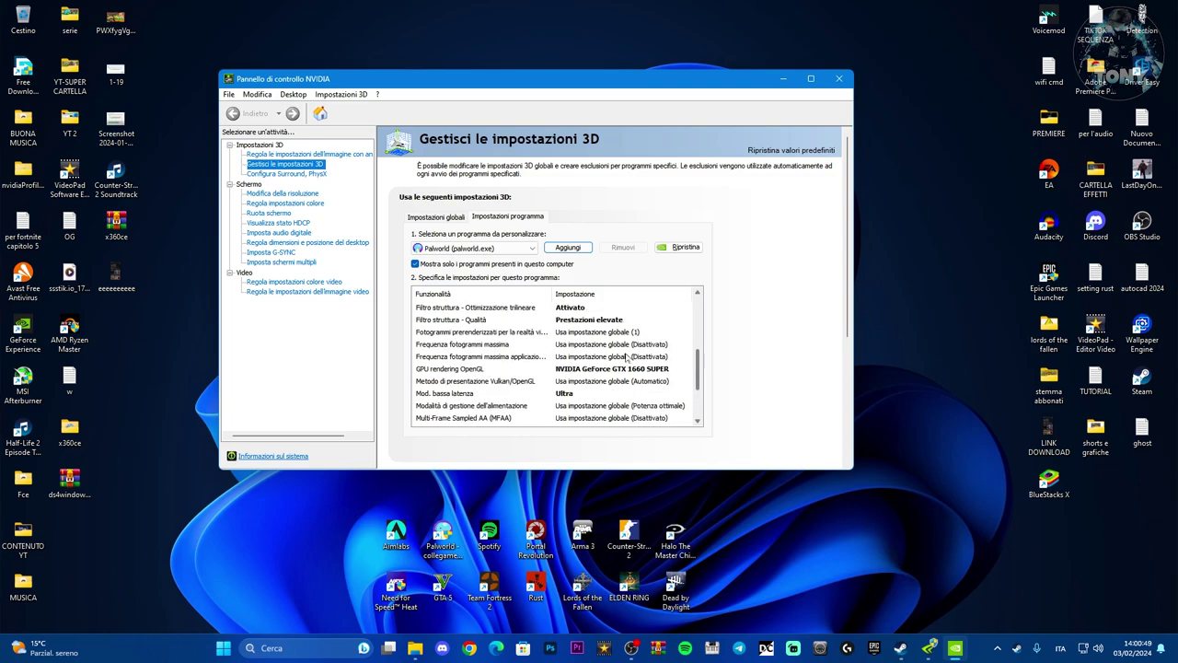
pyautogui.click(438, 345)
pyautogui.click(583, 347)
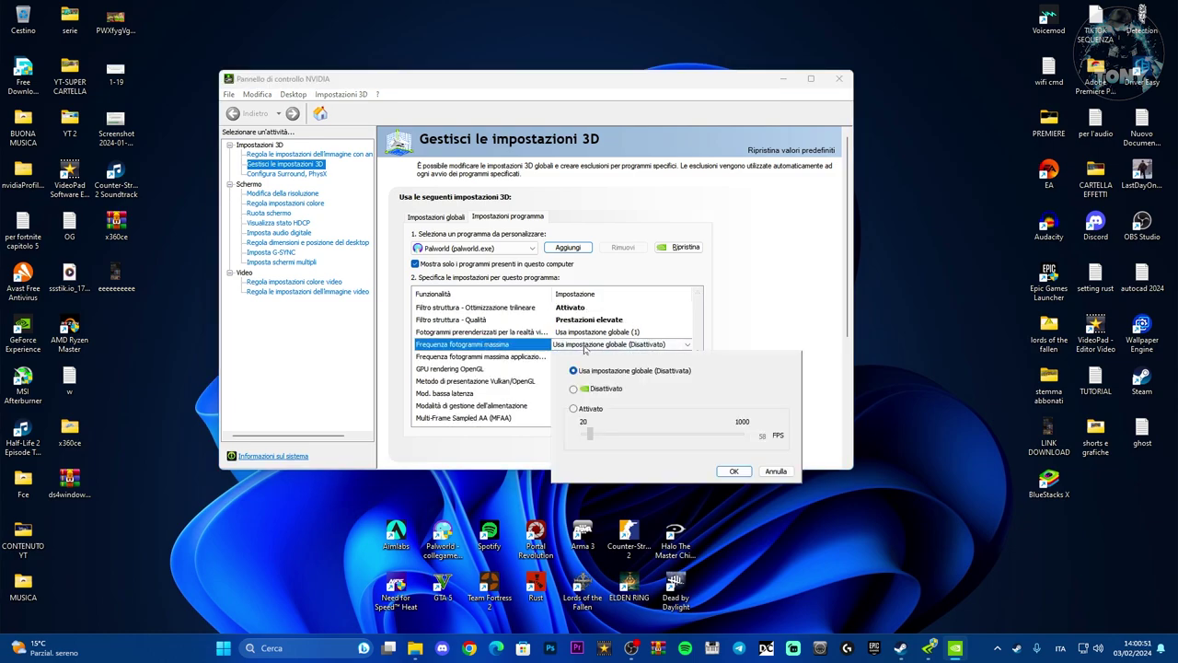
pyautogui.click(573, 389)
pyautogui.click(574, 407)
pyautogui.moveTo(590, 434); pyautogui.dragTo(740, 433)
pyautogui.click(733, 471)
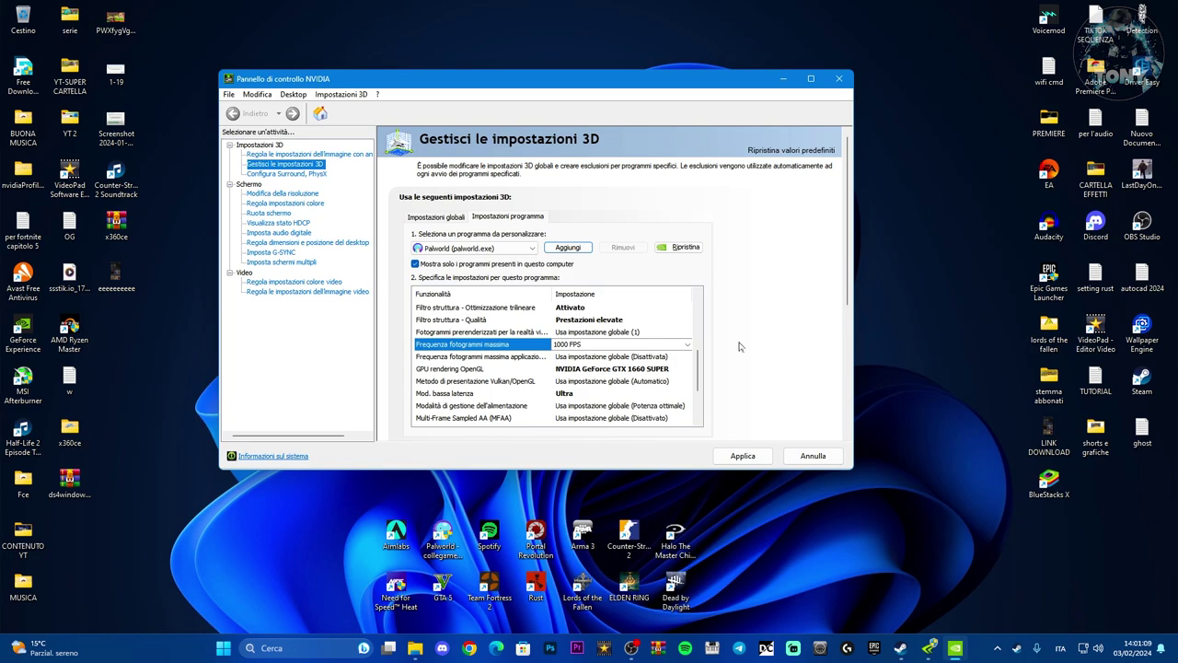
pyautogui.click(743, 457)
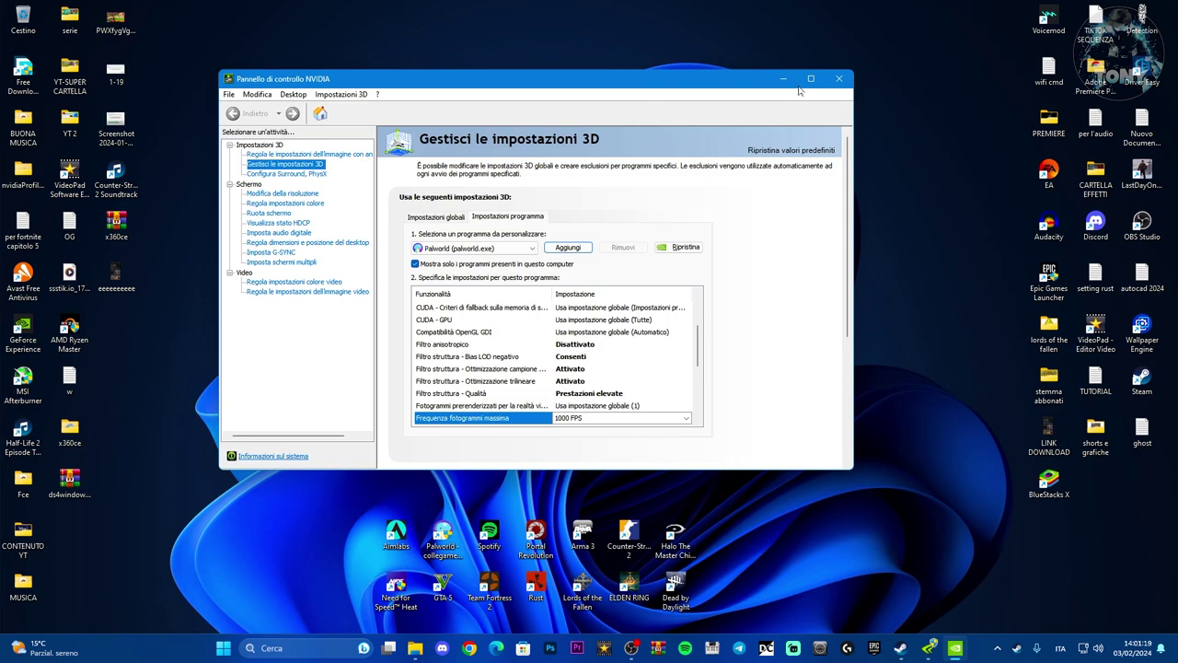
# Close the NVIDIA Control Panel, switch to NVIDIA Profile Inspector and load the Palworld profile.
pyautogui.click(838, 79)
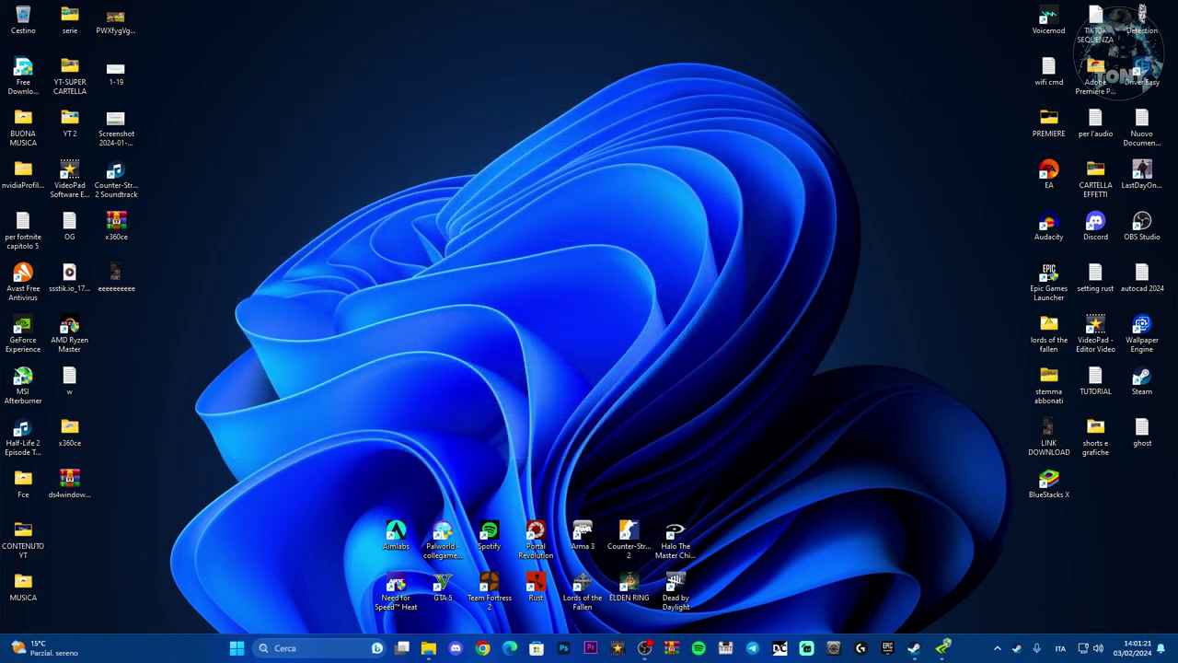
pyautogui.click(944, 649)
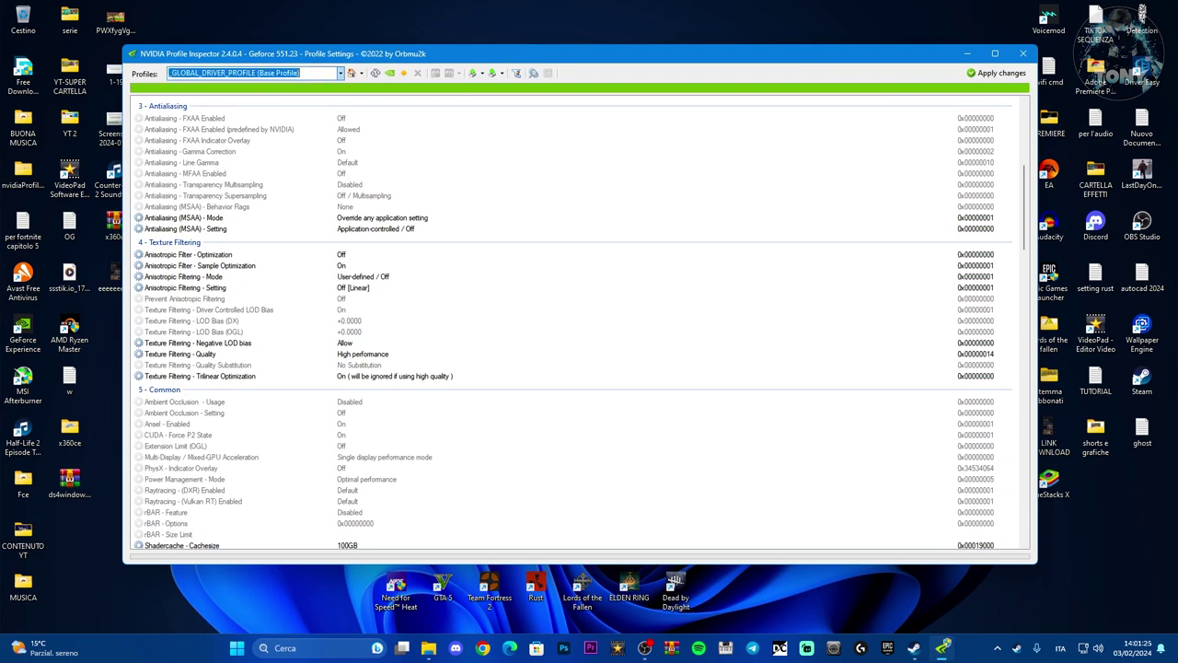
pyautogui.write('pal')
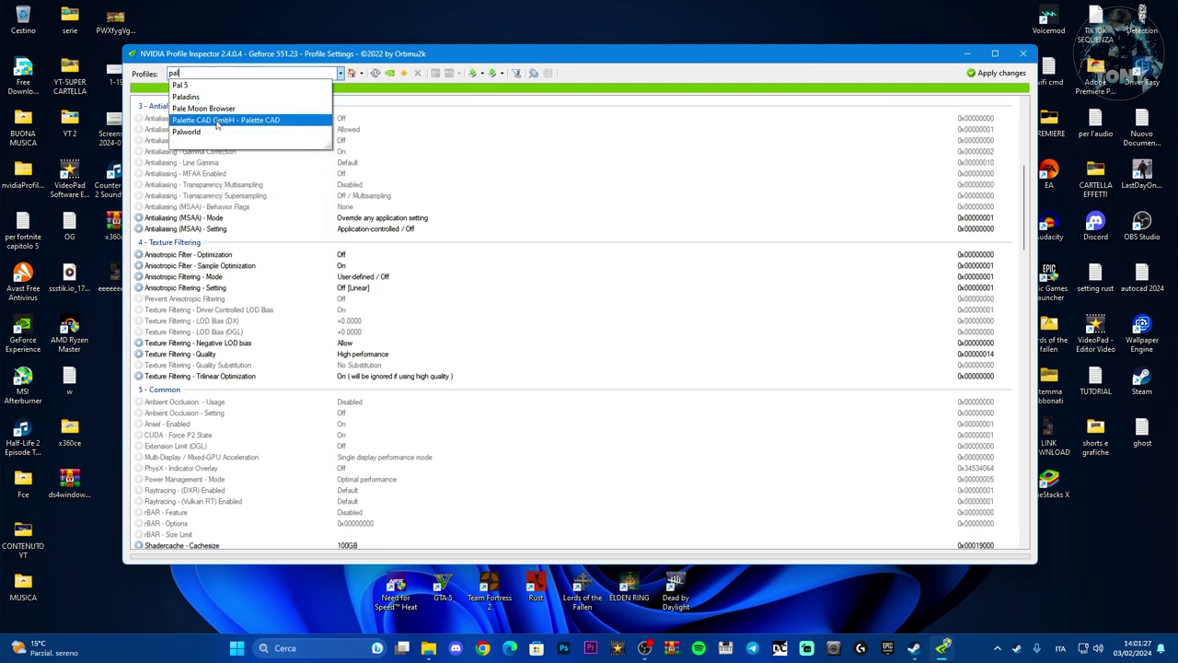
pyautogui.click(207, 132)
pyautogui.moveTo(477, 55); pyautogui.dragTo(500, 55)
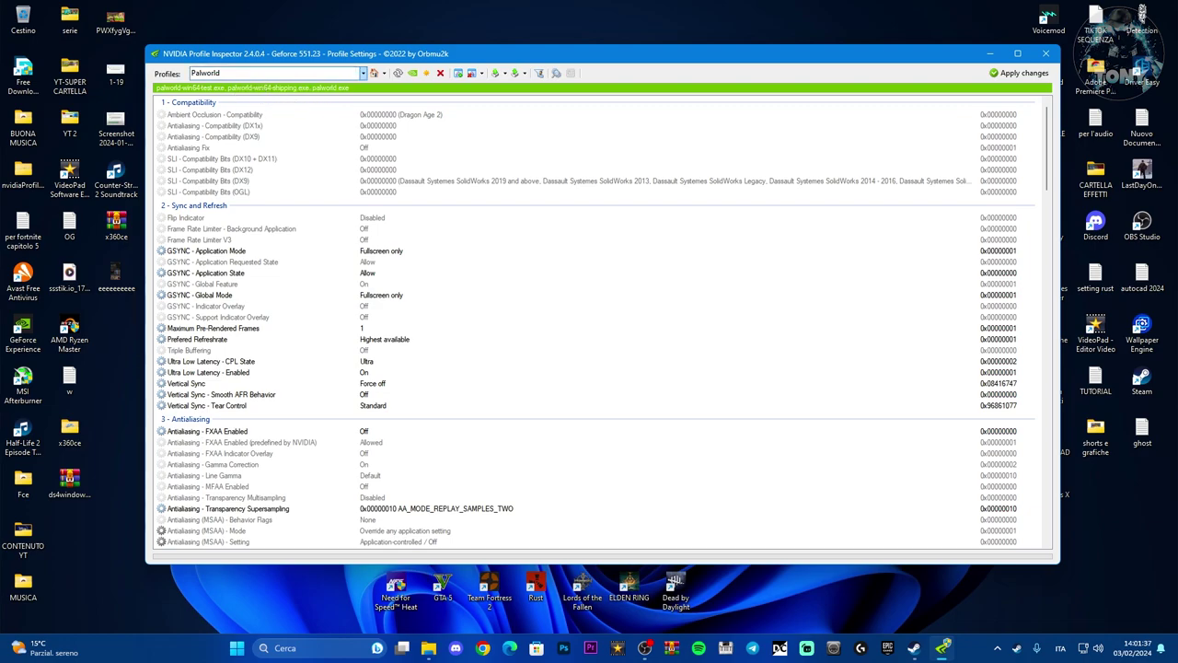
# Set Antialiasing - Transparency Supersampling to 0x00000020 AA_MODE_REPLAY_SAMPLES_FOUR in the Palworld profile.
pyautogui.scroll(-6, 413, 293)
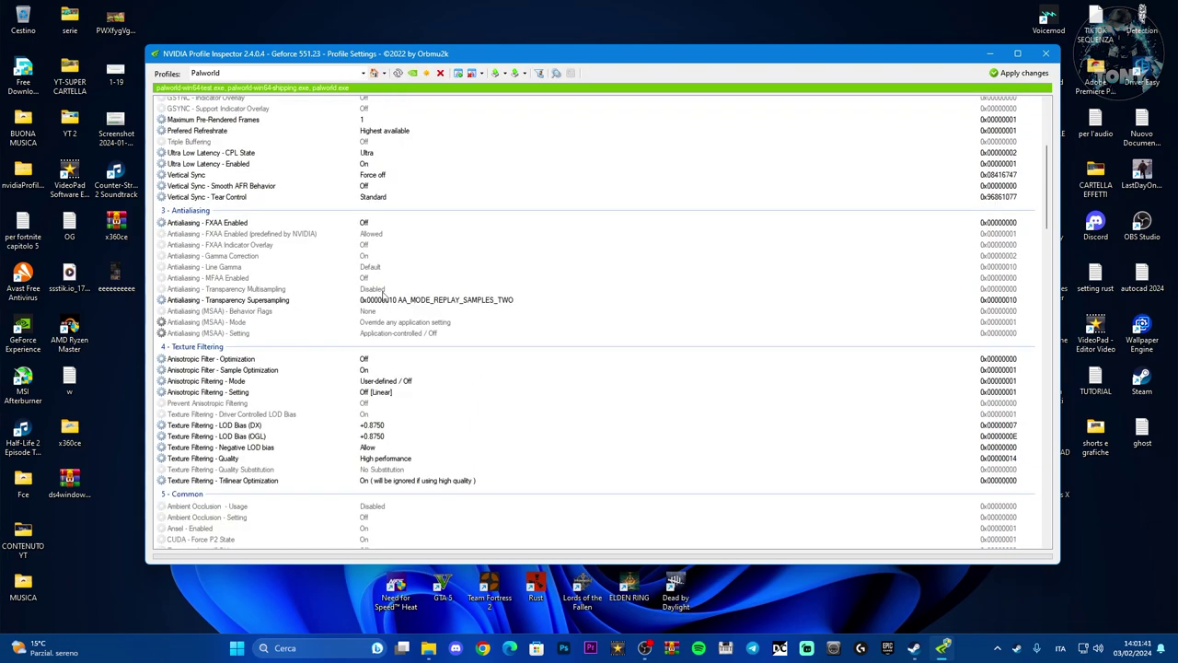
pyautogui.click(396, 304)
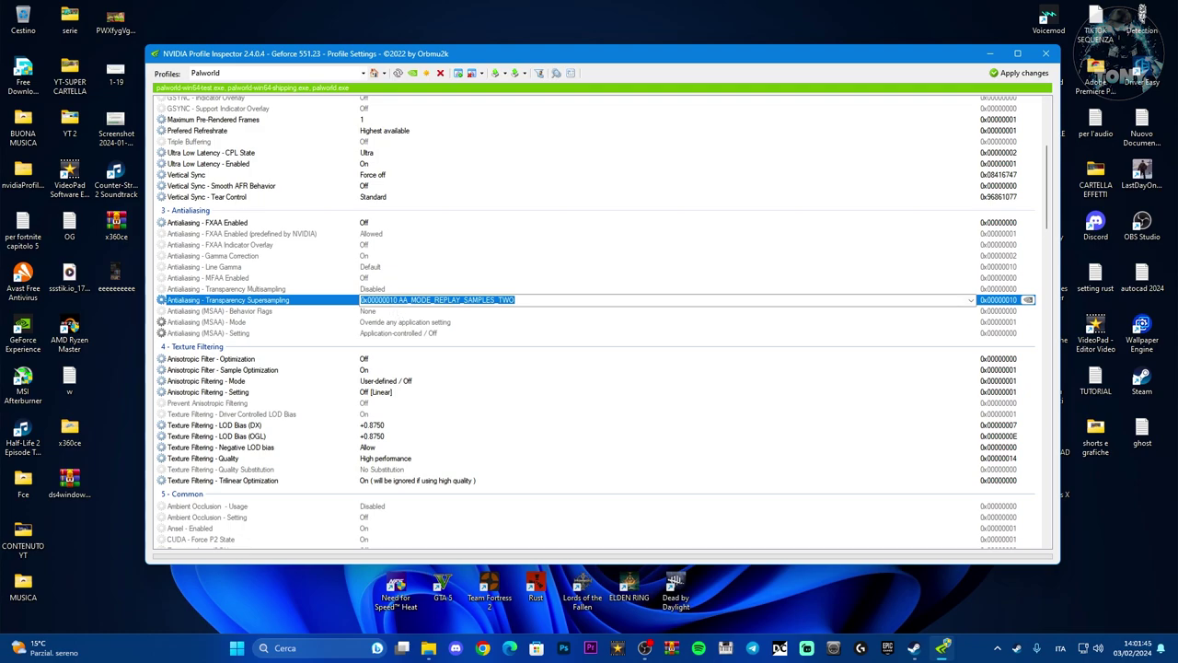
pyautogui.click(971, 300)
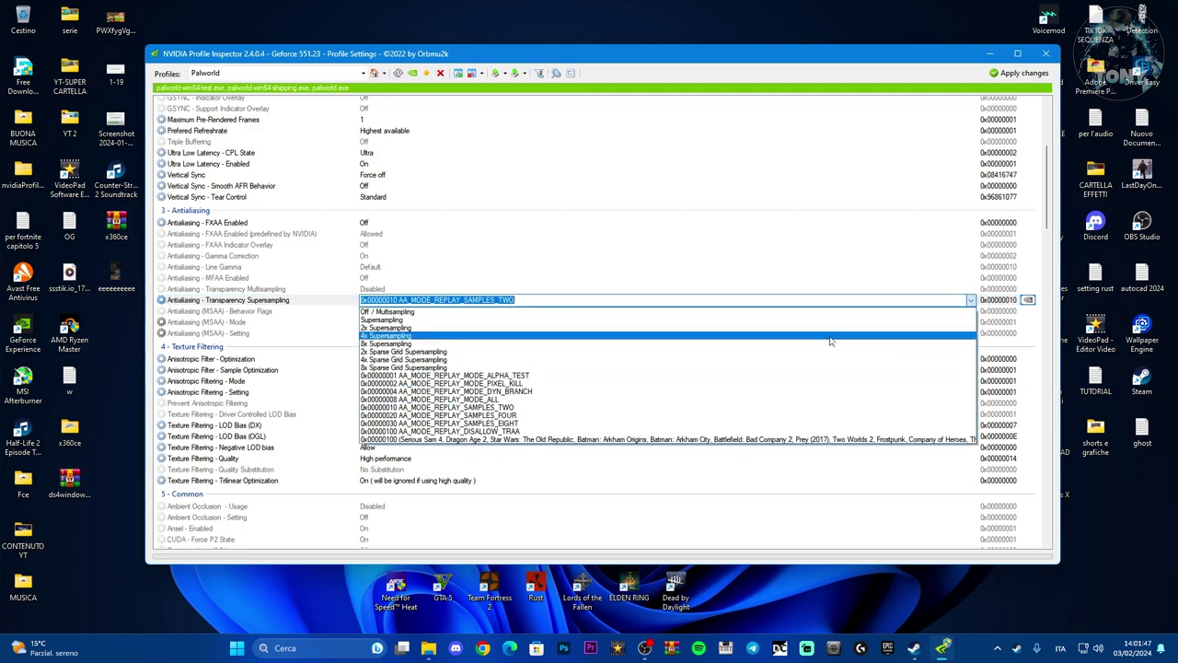
pyautogui.click(394, 417)
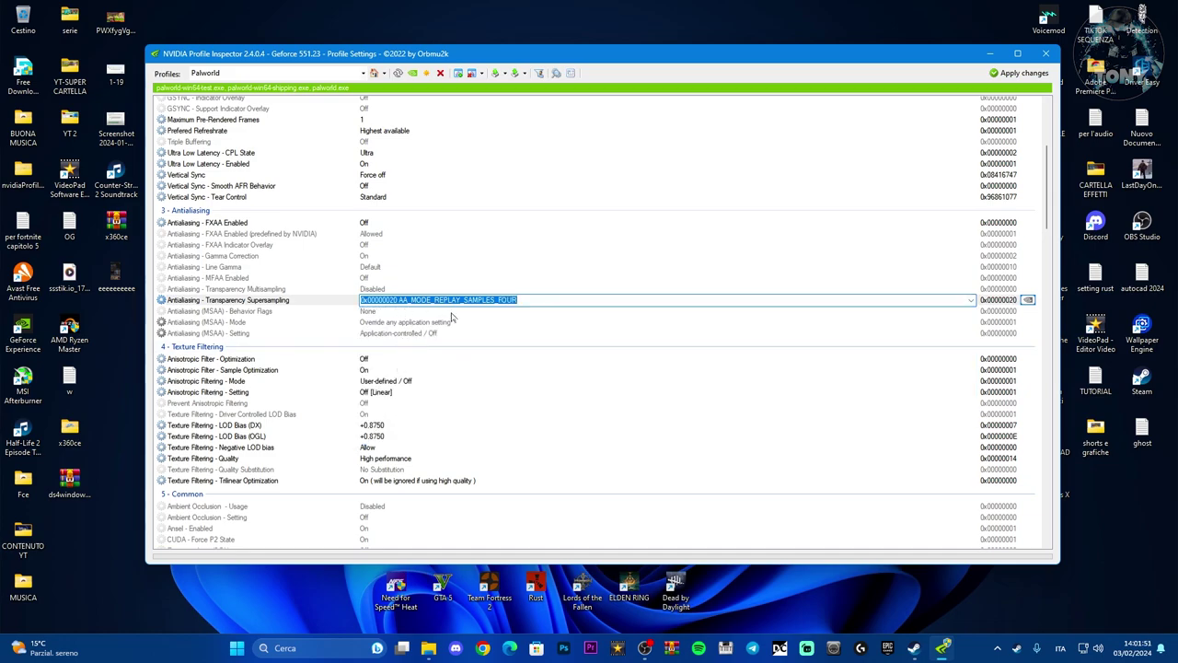
# Check the options for Texture Filtering - Negative LOD bias and leave it at Allow.
pyautogui.scroll(-3, 550, 359)
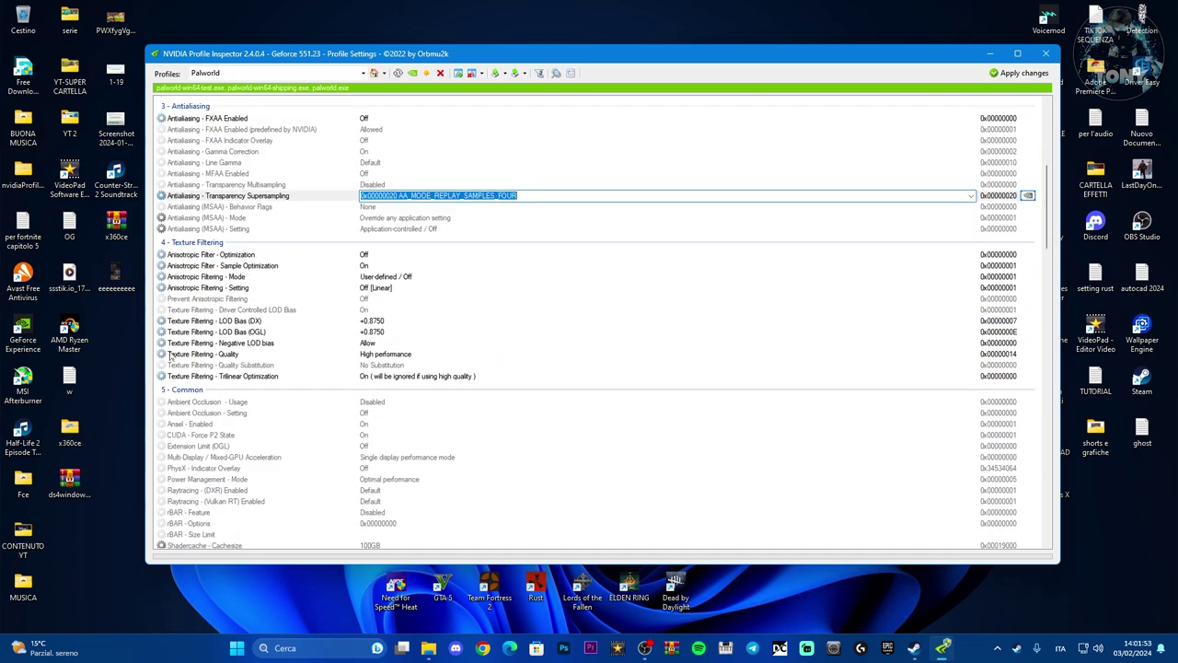
pyautogui.click(394, 345)
pyautogui.click(971, 342)
pyautogui.click(971, 343)
pyautogui.scroll(-2, 287, 363)
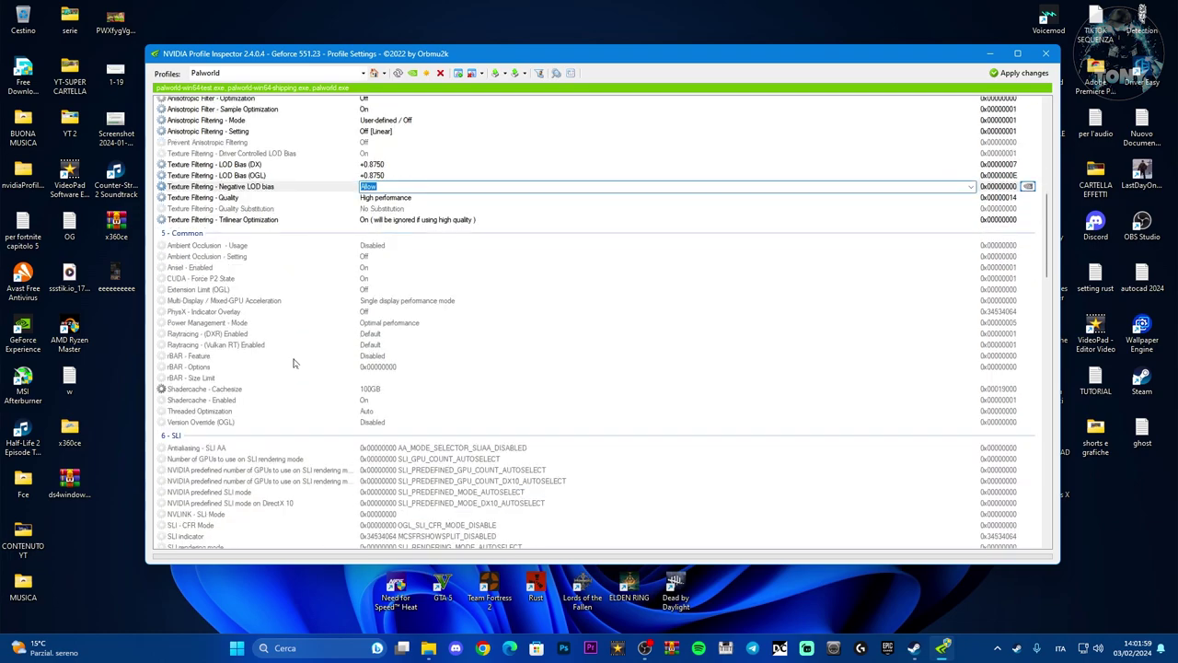
# Set Texture Filtering - LOD Bias (DX) to +1.3750 in the Palworld profile.
pyautogui.click(225, 272)
pyautogui.click(232, 283)
pyautogui.click(180, 261)
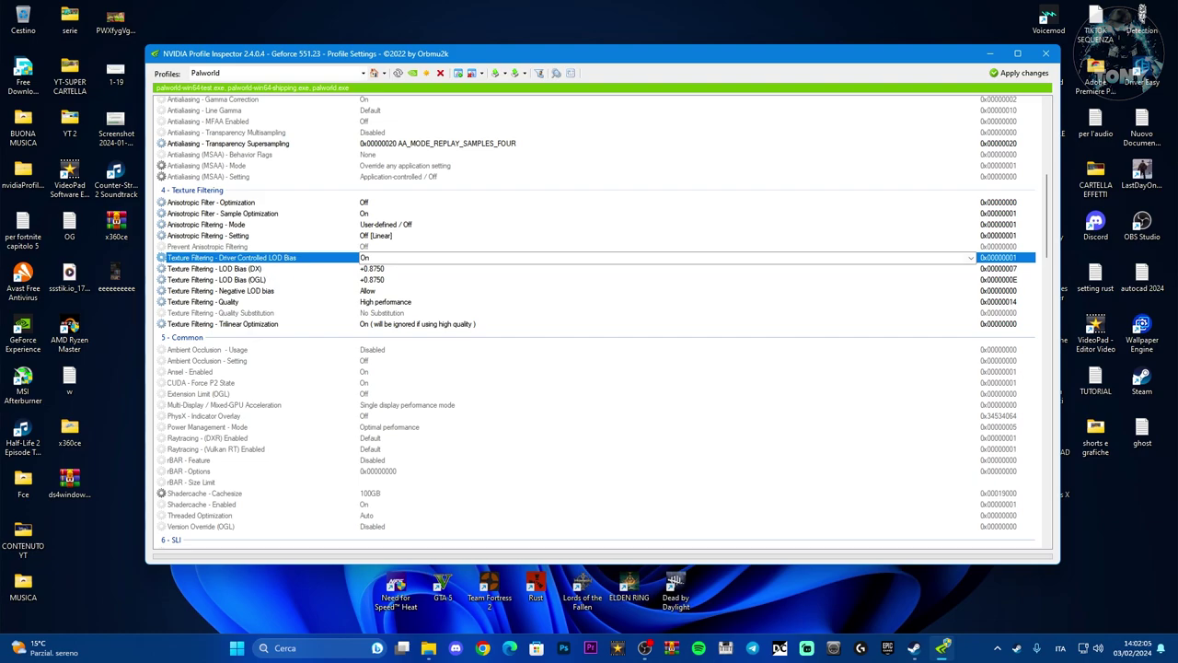
pyautogui.click(390, 270)
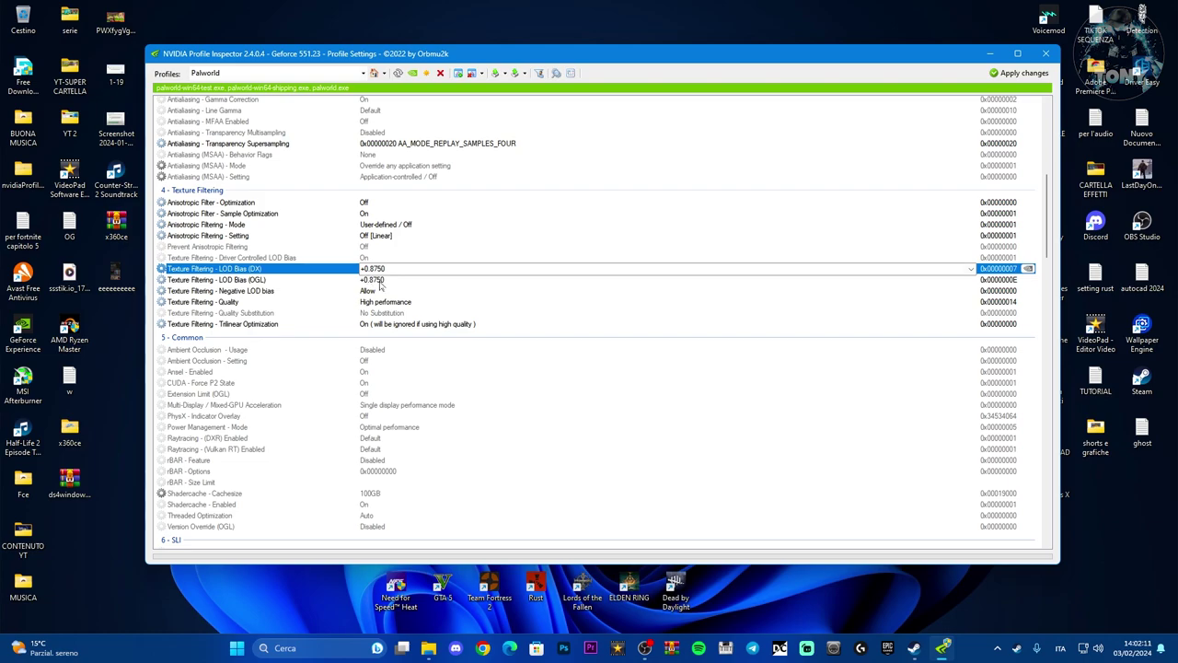
pyautogui.click(970, 269)
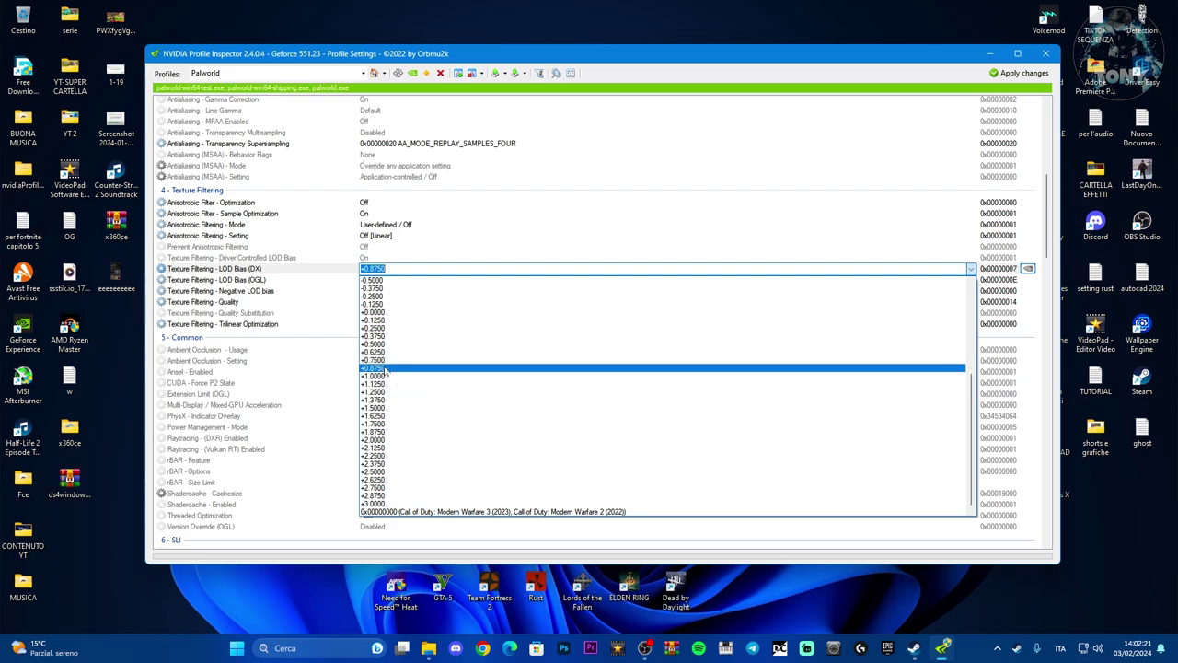
pyautogui.click(379, 403)
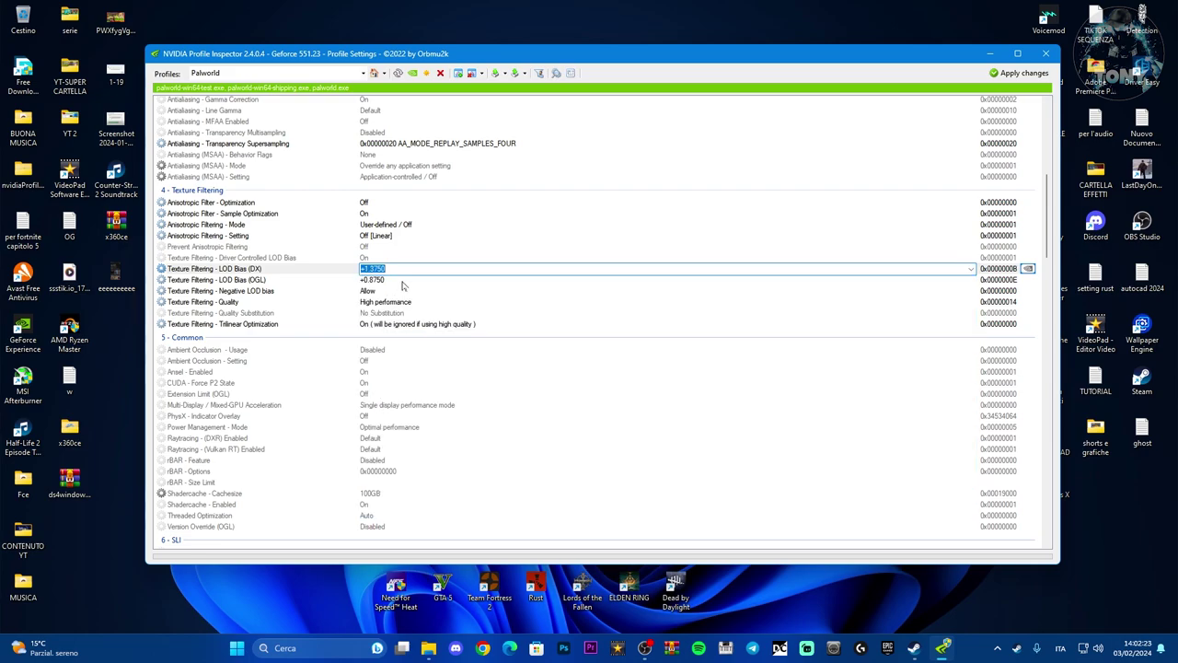
# Set Texture Filtering - LOD Bias (OGL) to +1.3750 and apply the profile changes.
pyautogui.click(394, 280)
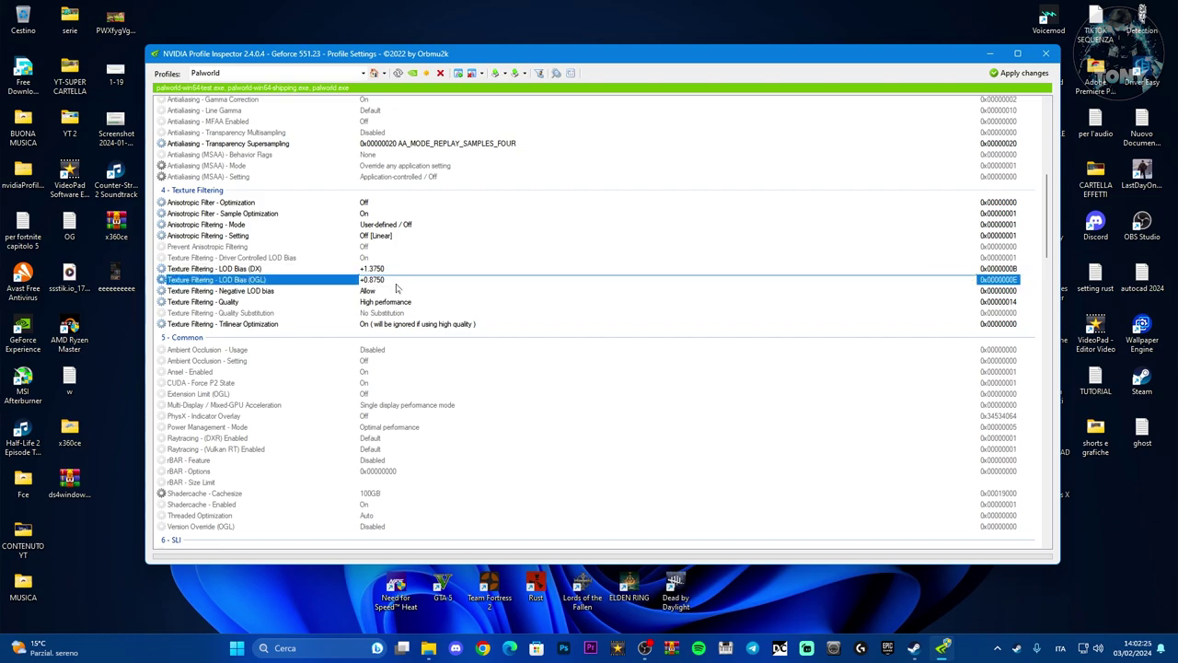
pyautogui.click(971, 280)
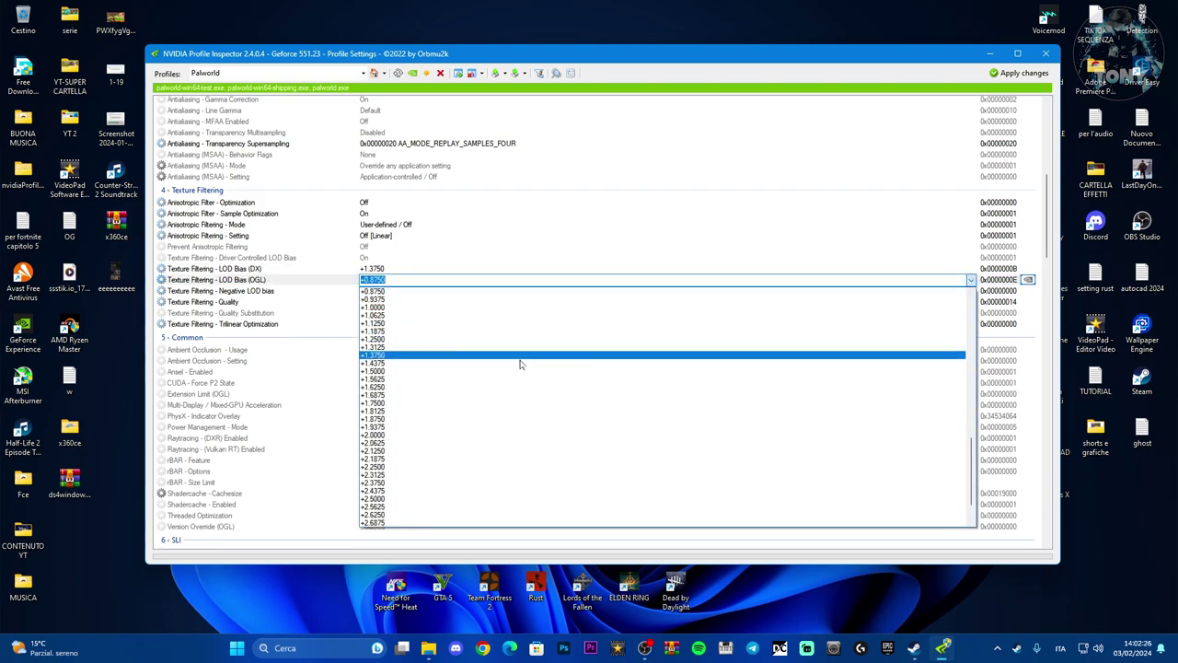
pyautogui.click(381, 355)
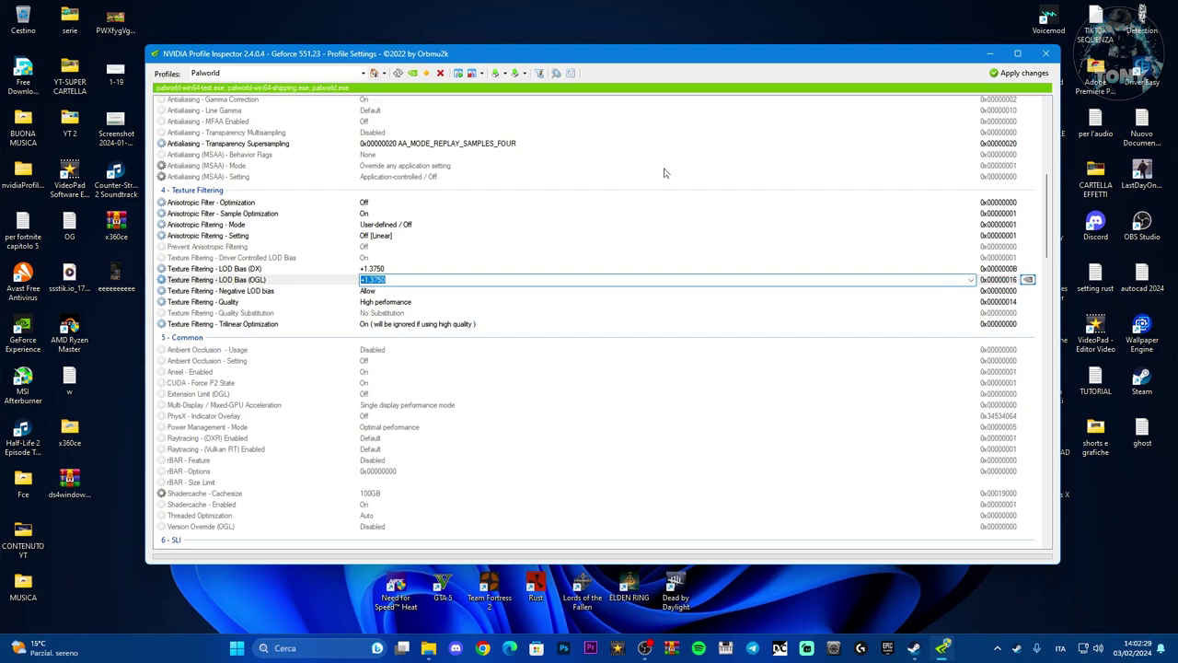
pyautogui.click(1024, 73)
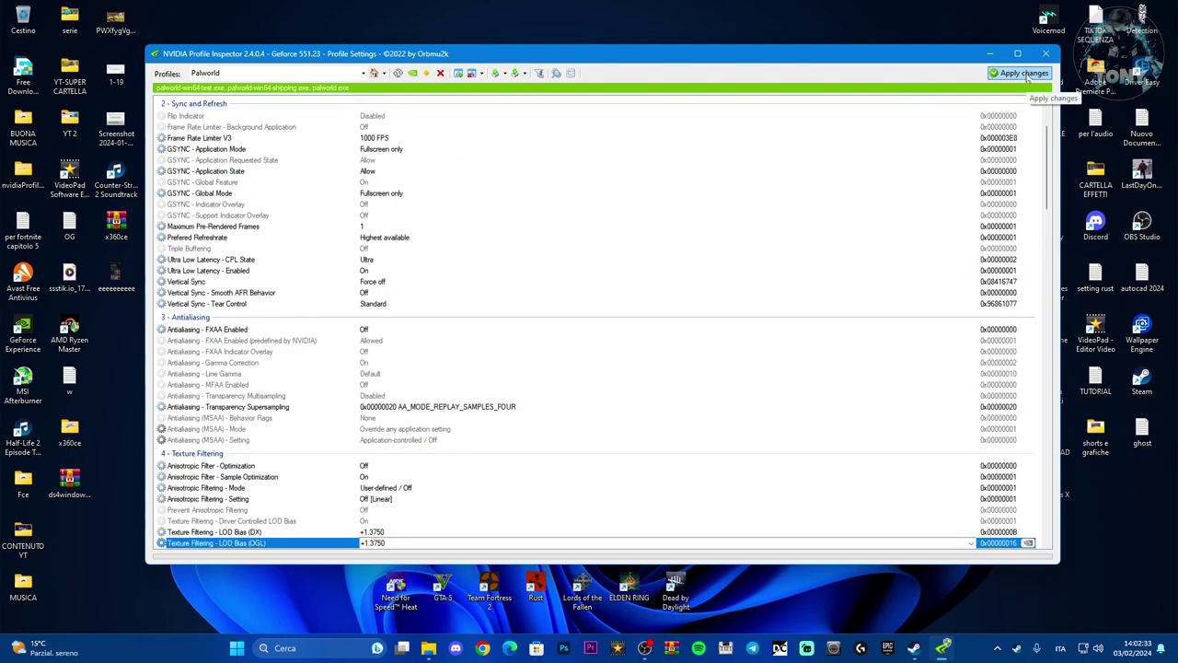
# Close NVIDIA Profile Inspector and launch Palworld from the desktop.
pyautogui.moveTo(871, 53); pyautogui.dragTo(858, 59)
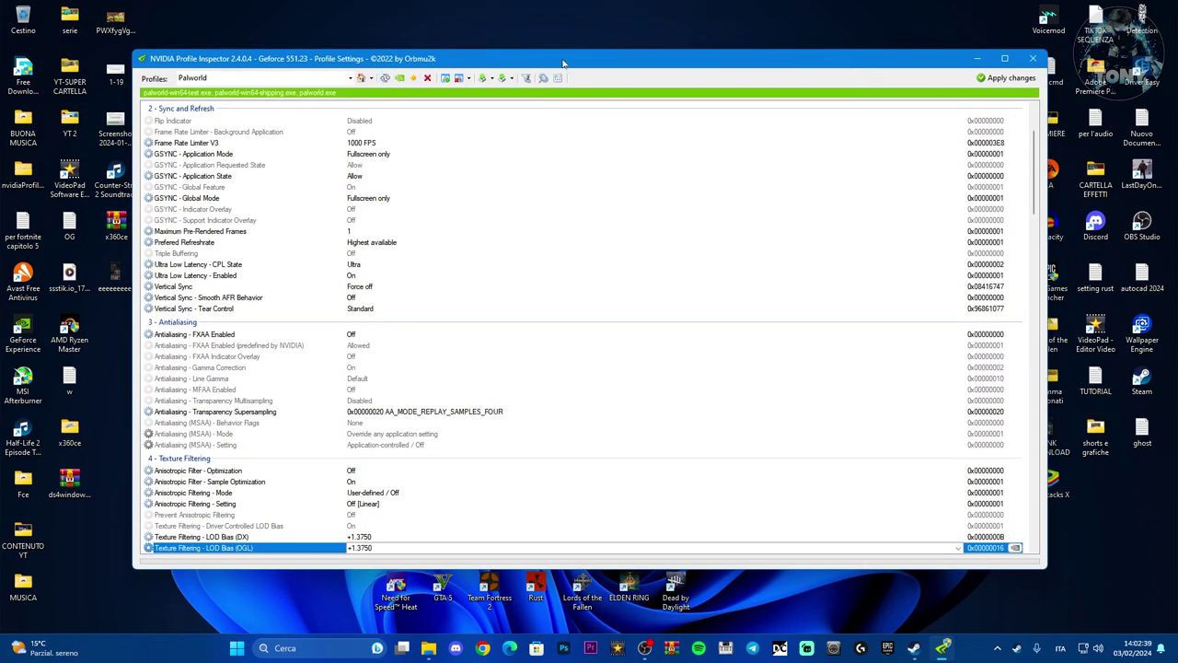
pyautogui.moveTo(560, 62); pyautogui.dragTo(532, 62)
pyautogui.click(1005, 58)
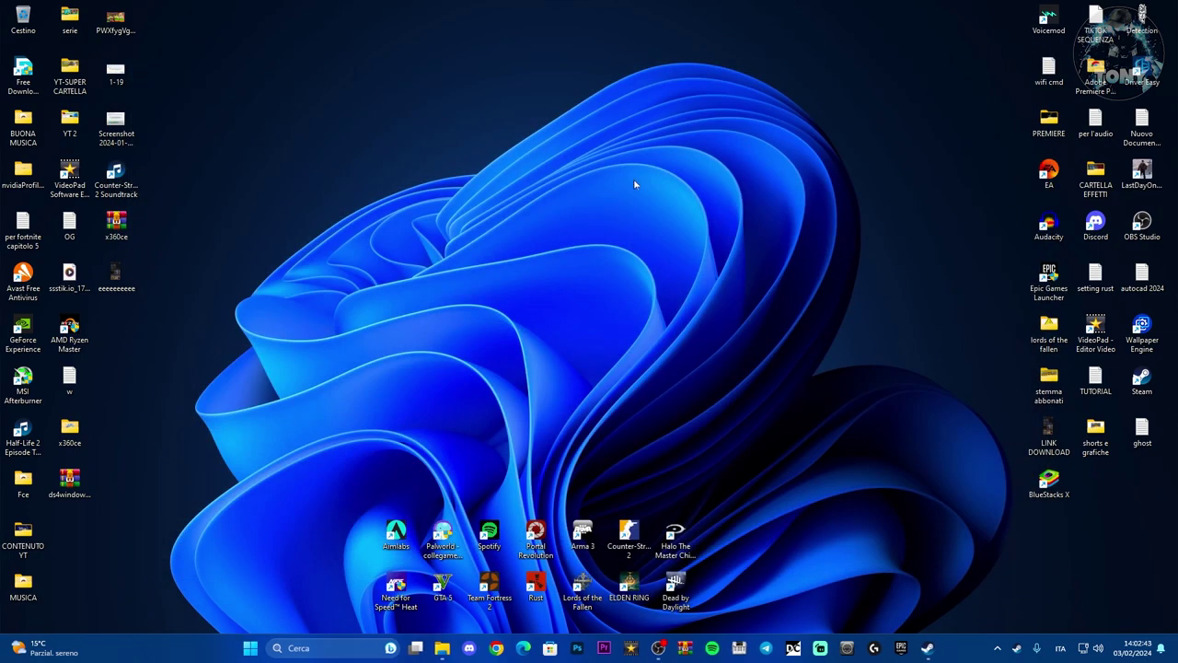
pyautogui.doubleClick(442, 536)
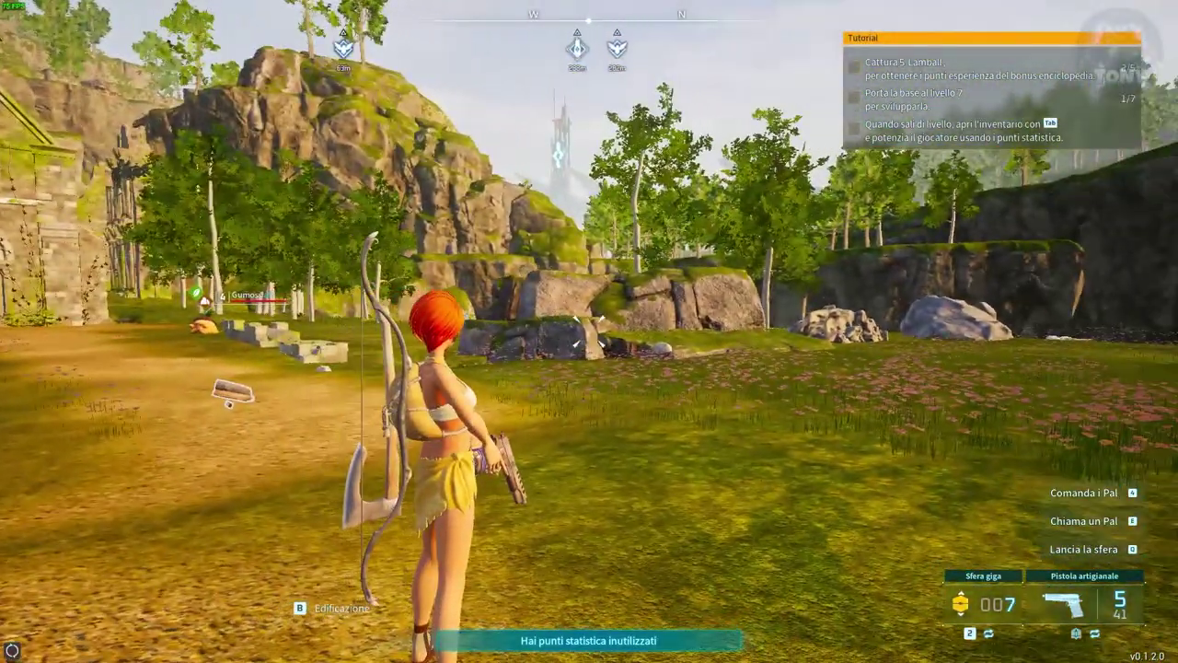
# Open Palworld's in-game graphics settings (Grafica), review them, and apply the settings changes on leaving.
pyautogui.press('Escape')
pyautogui.click(282, 180)
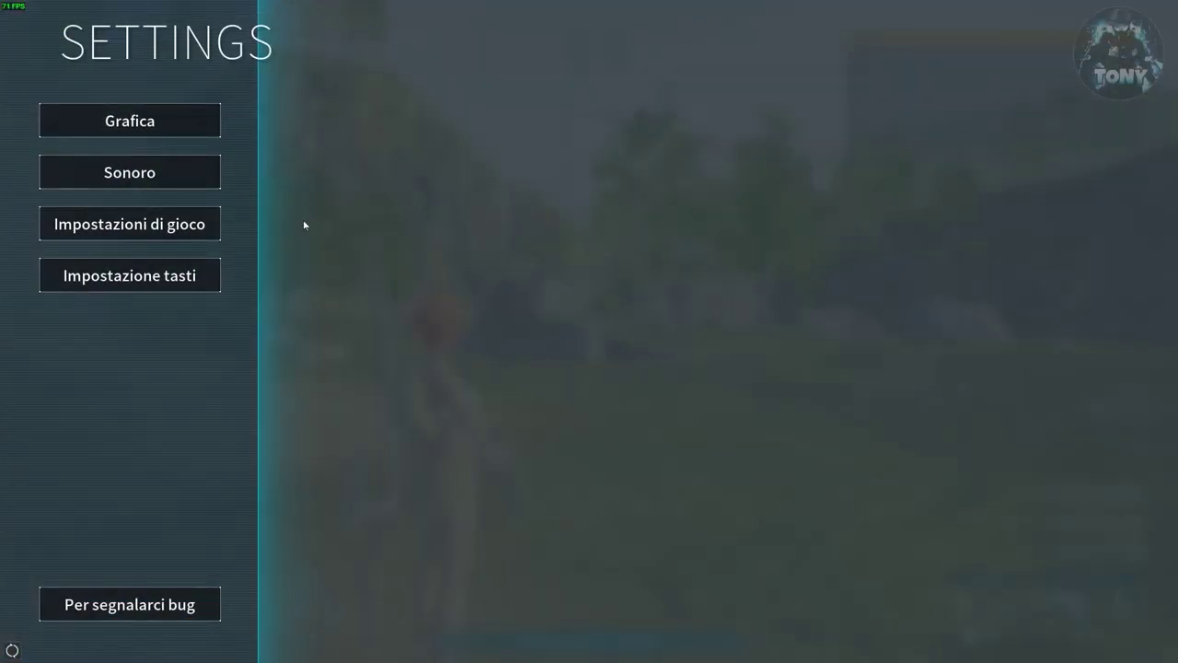
pyautogui.click(149, 124)
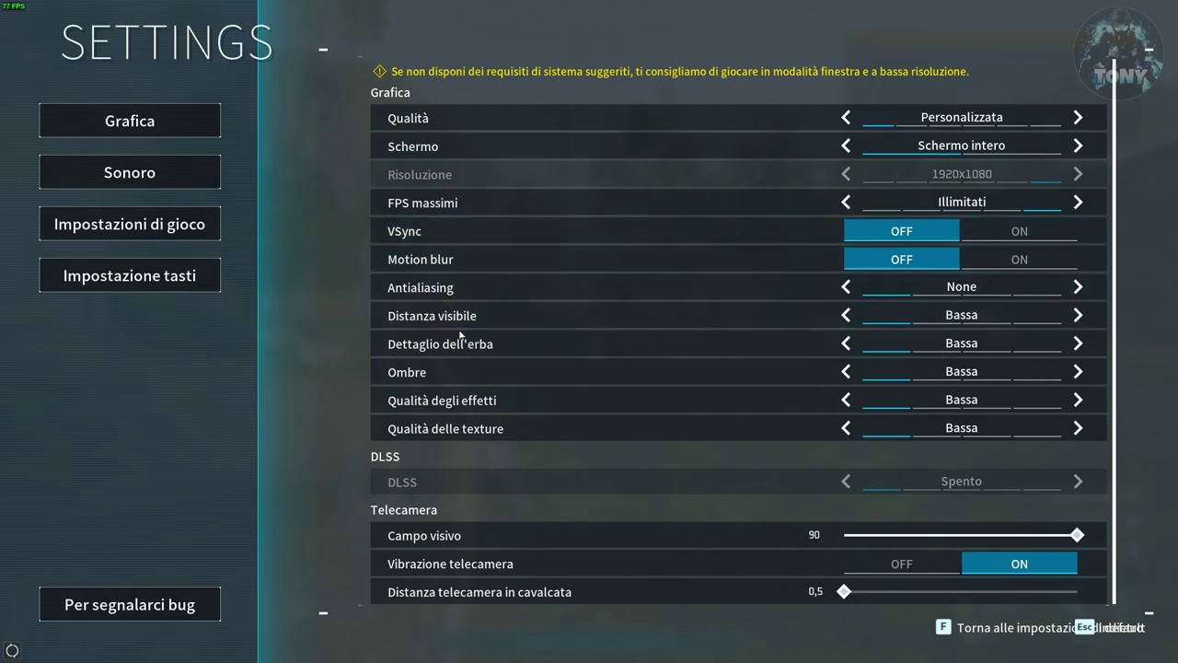
pyautogui.press('Escape')
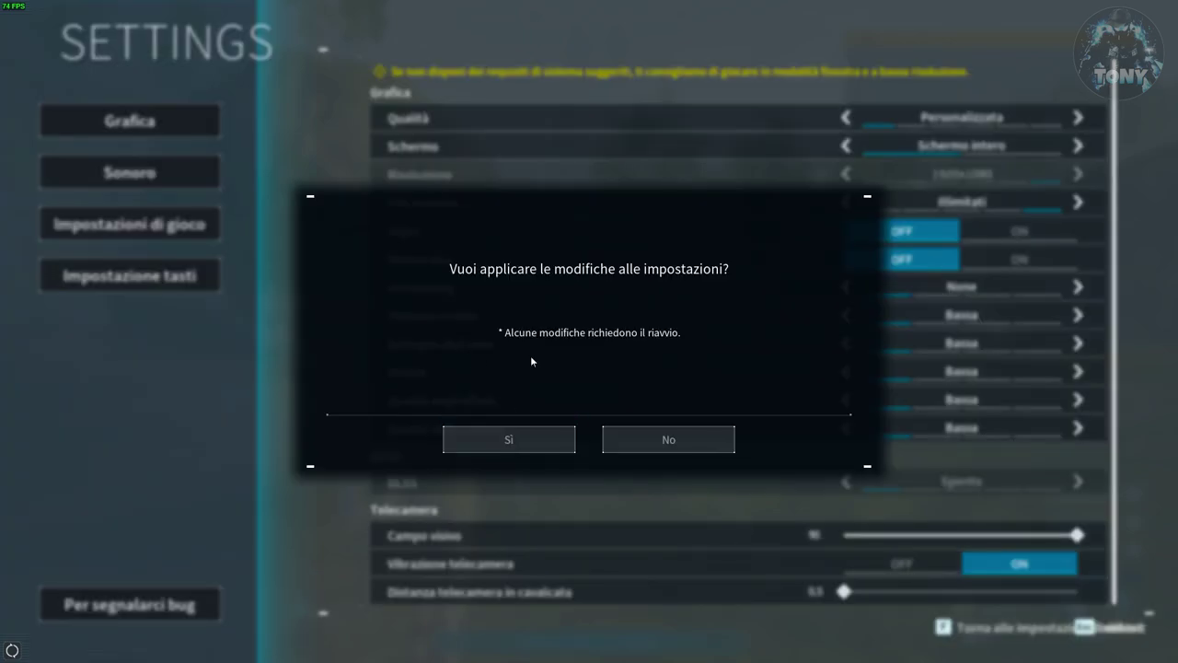
pyautogui.click(508, 441)
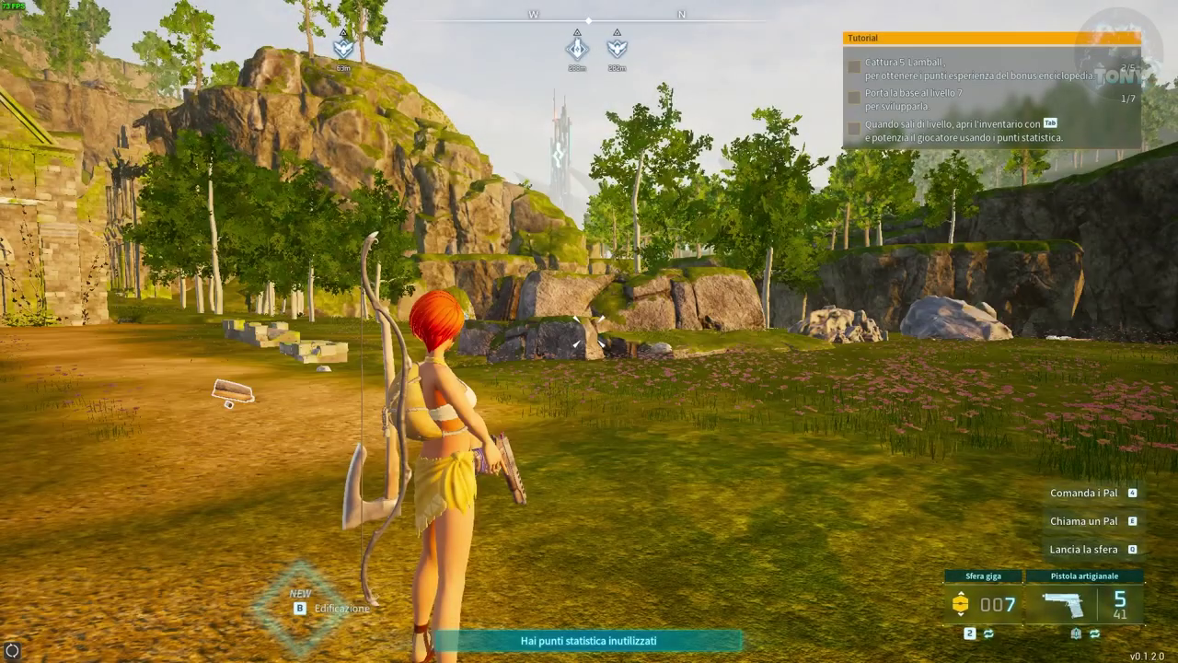
# Run the character around the open field to test Palworld's in-game performance.
pyautogui.press('w')
pyautogui.press('w')
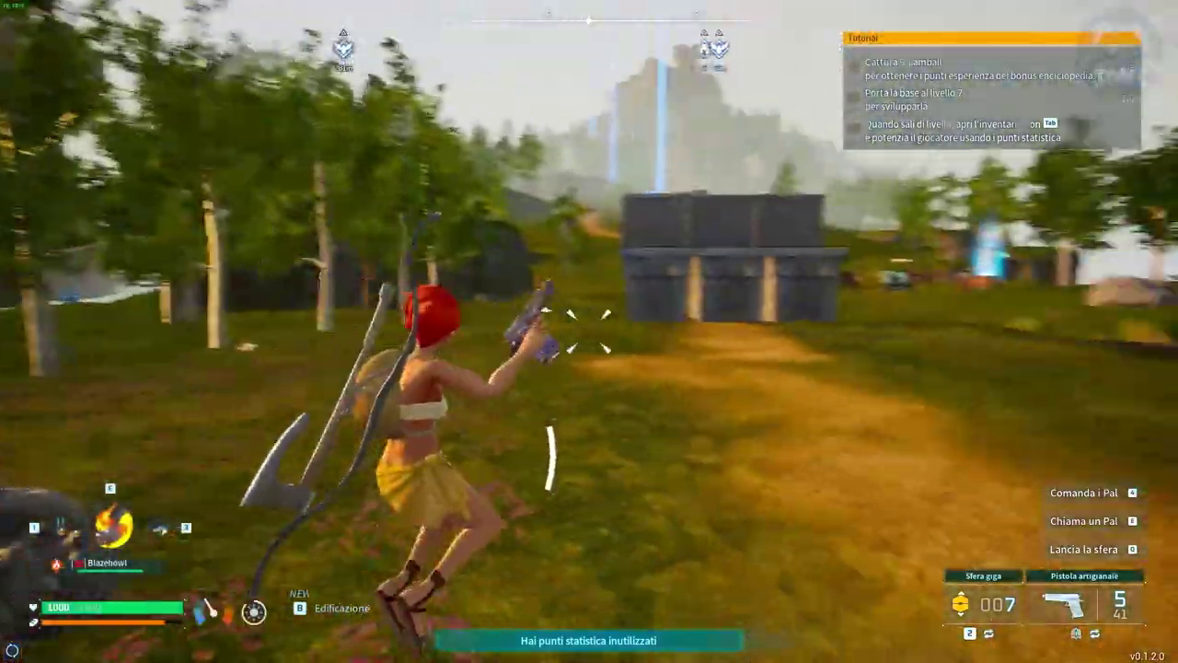
pyautogui.press('w')
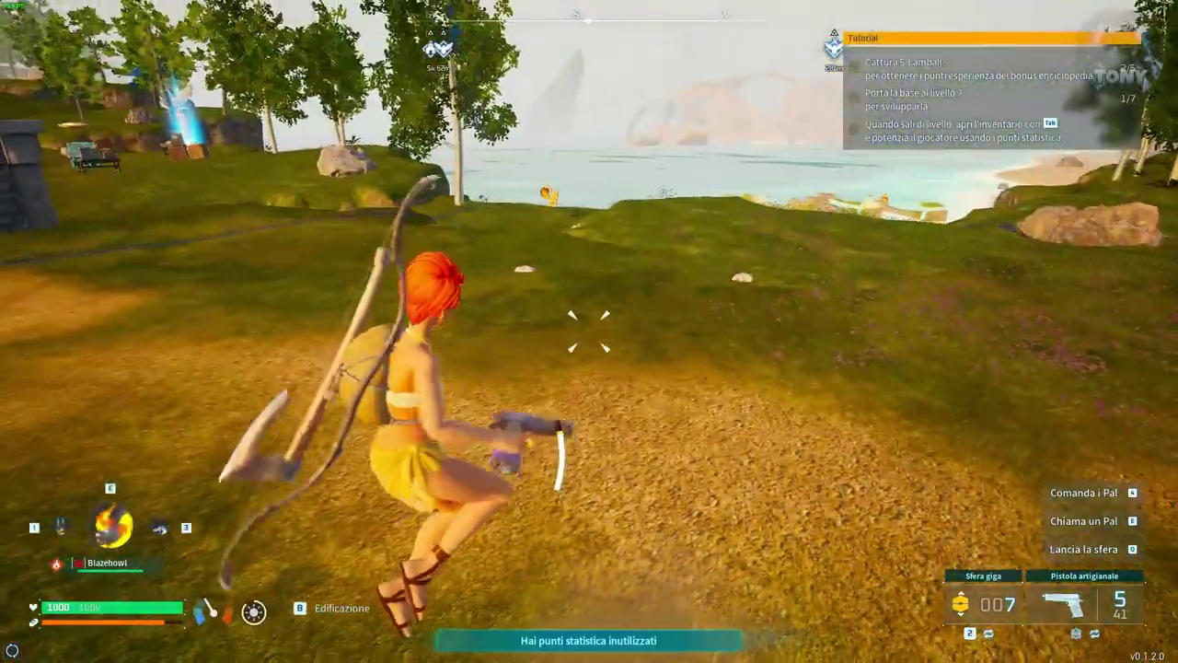
pyautogui.press('w')
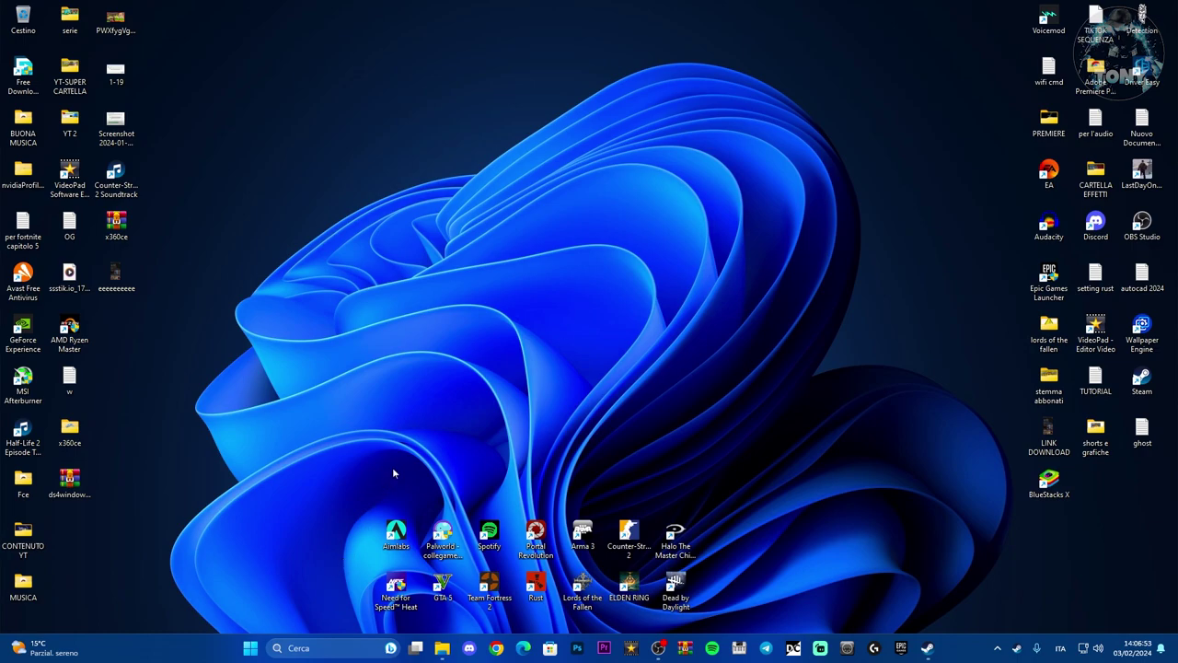
# Open the %appdata% location through the Run dialog and go to the AppData\Local folder.
pyautogui.press('super+r')
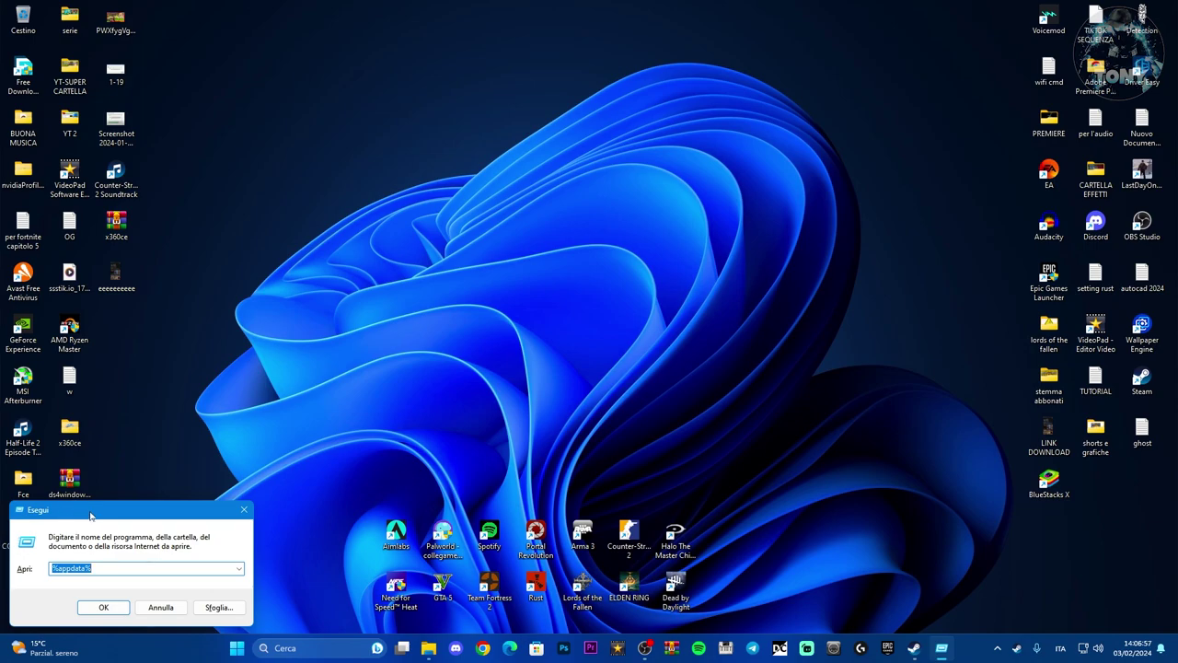
pyautogui.moveTo(87, 514); pyautogui.dragTo(392, 353)
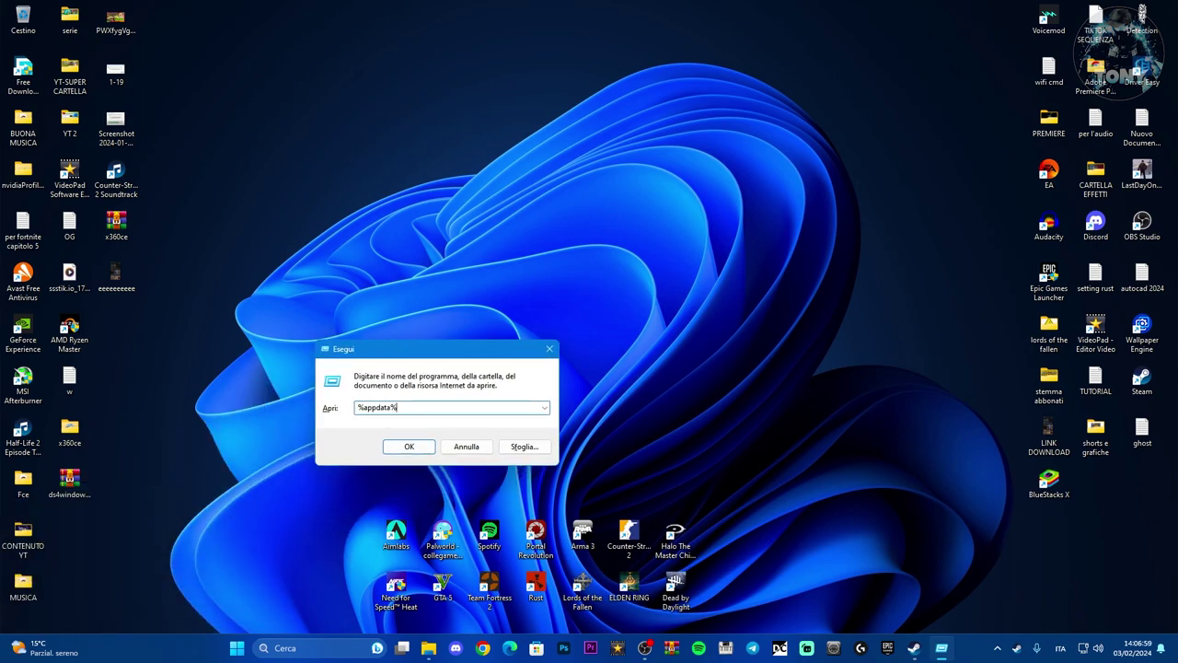
pyautogui.press('Return')
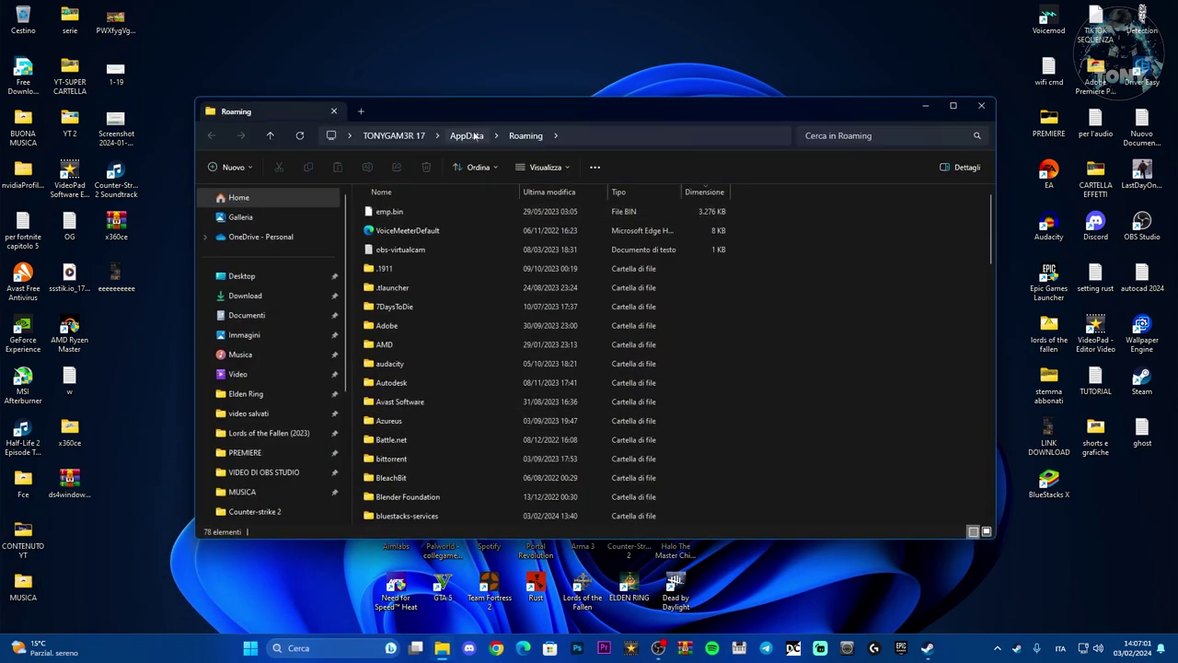
pyautogui.click(465, 136)
pyautogui.doubleClick(388, 211)
# Find the Pal folder inside AppData\Local and open it.
pyautogui.scroll(-3, 464, 335)
pyautogui.scroll(-20, 464, 341)
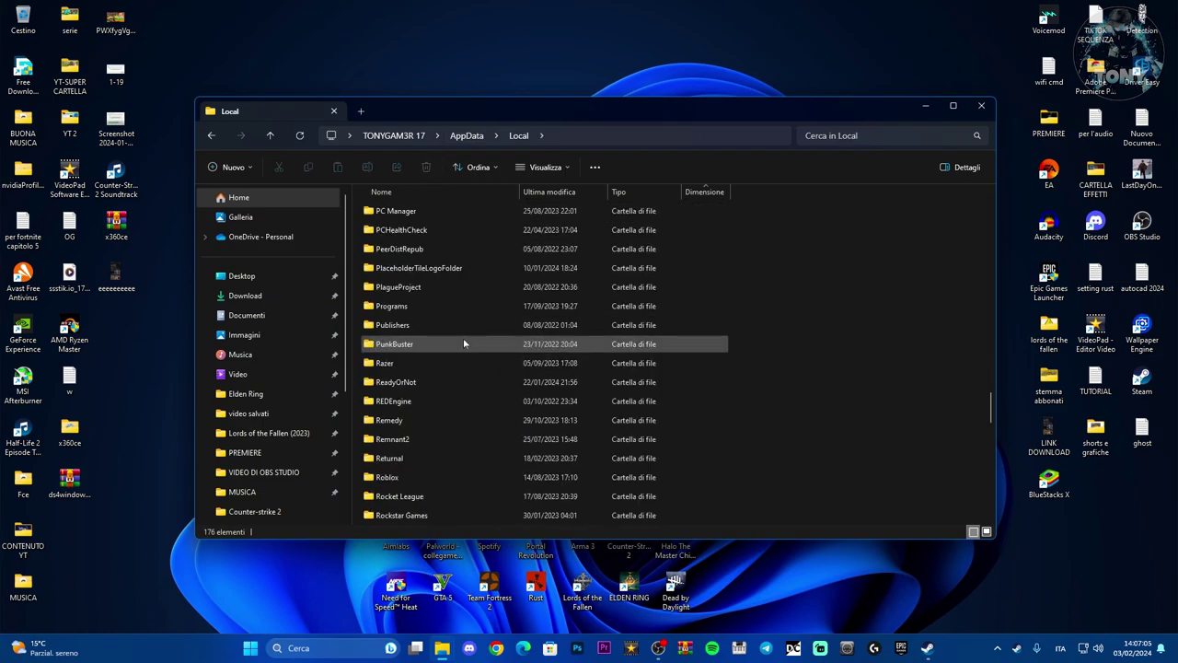
pyautogui.scroll(-3, 435, 301)
pyautogui.scroll(3, 435, 301)
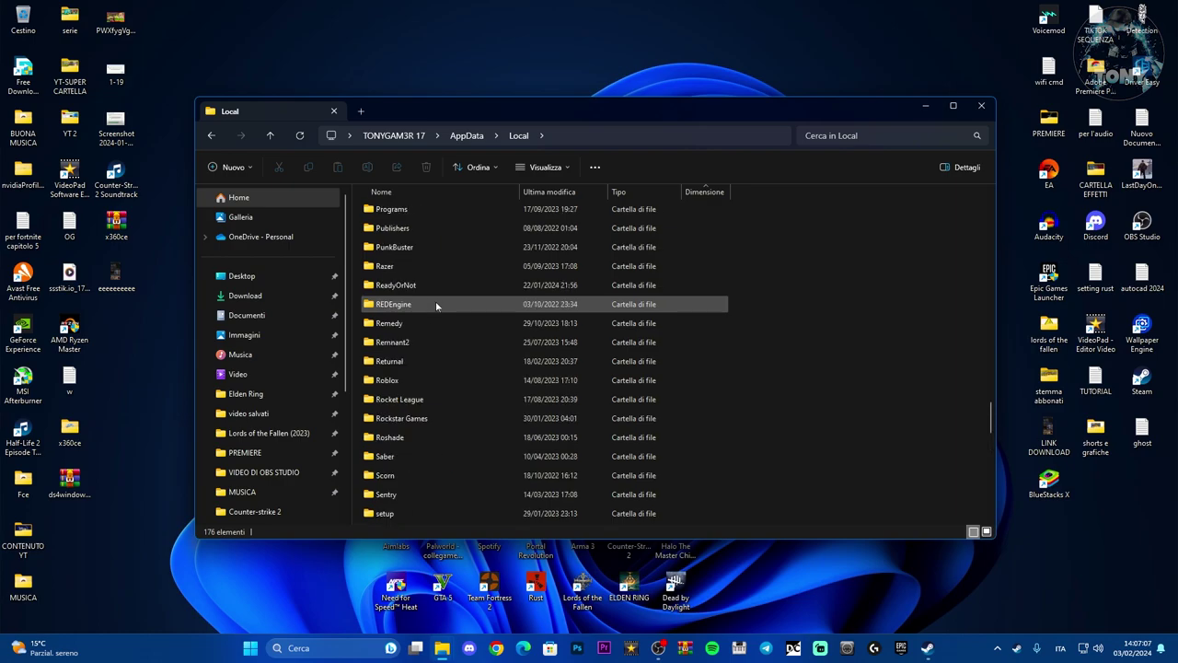
pyautogui.scroll(2, 425, 277)
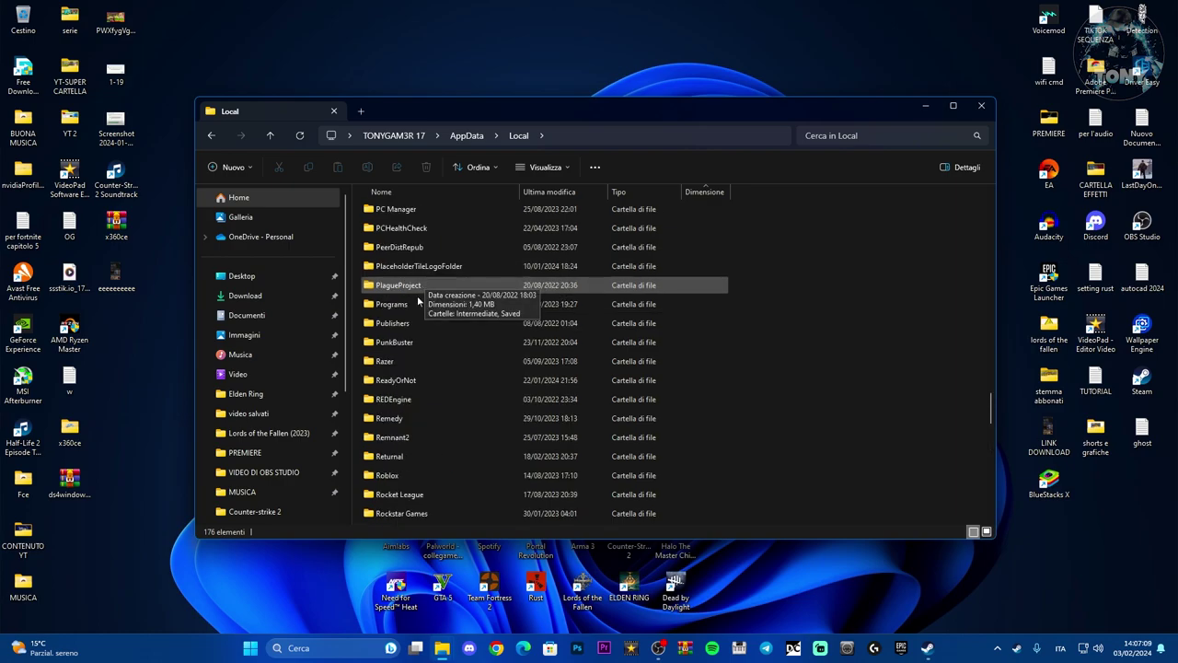
pyautogui.scroll(2, 410, 313)
pyautogui.doubleClick(406, 290)
# Go from the Pal folder through Saved and Config to the Windows configuration folder.
pyautogui.click(410, 215)
pyautogui.doubleClick(409, 214)
pyautogui.doubleClick(406, 215)
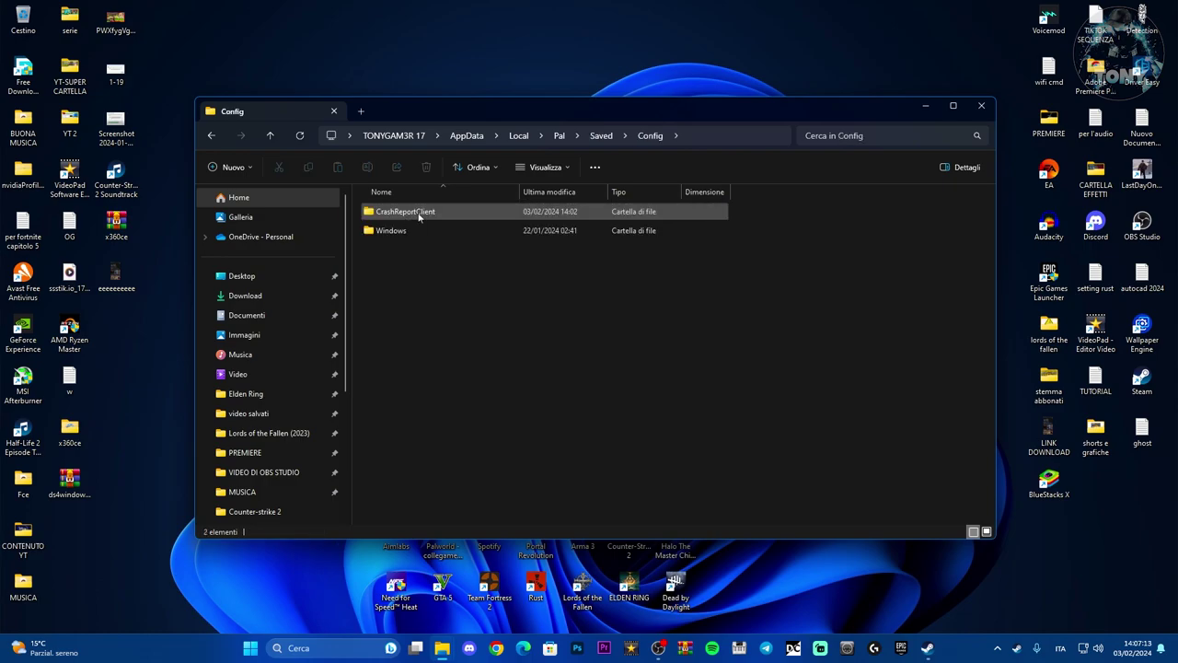
pyautogui.doubleClick(413, 230)
# Open the GameUserSettings configuration file in Notepad and close the unrelated TUTORIAL note that opened with it.
pyautogui.scroll(-1, 434, 307)
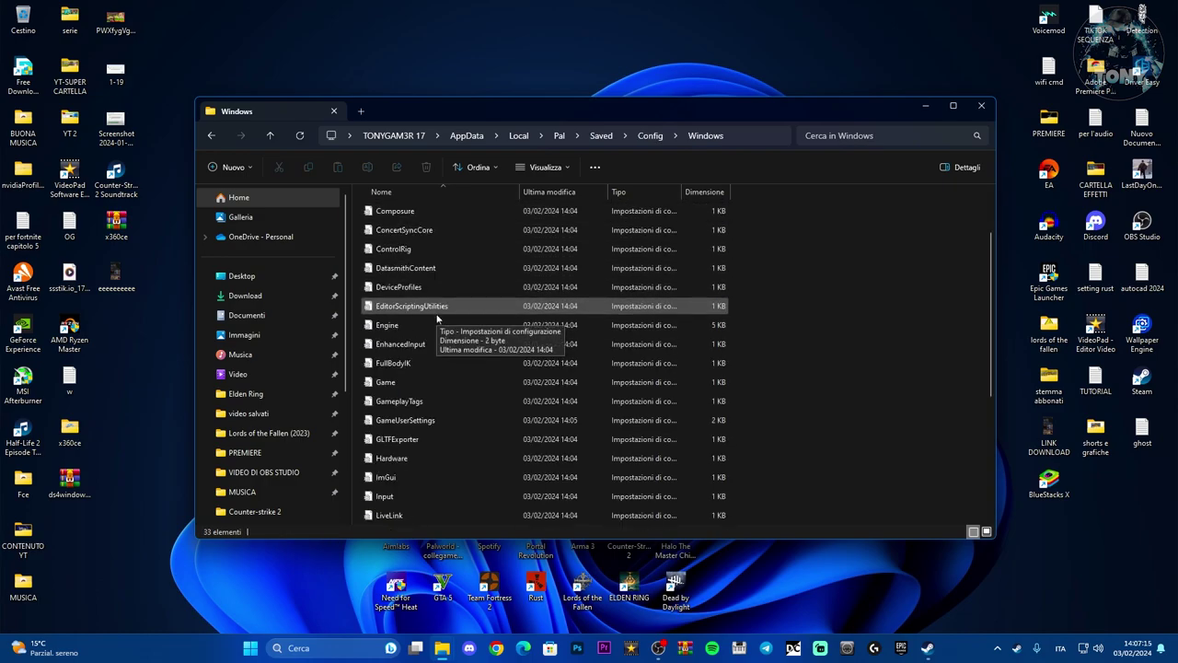
pyautogui.doubleClick(405, 420)
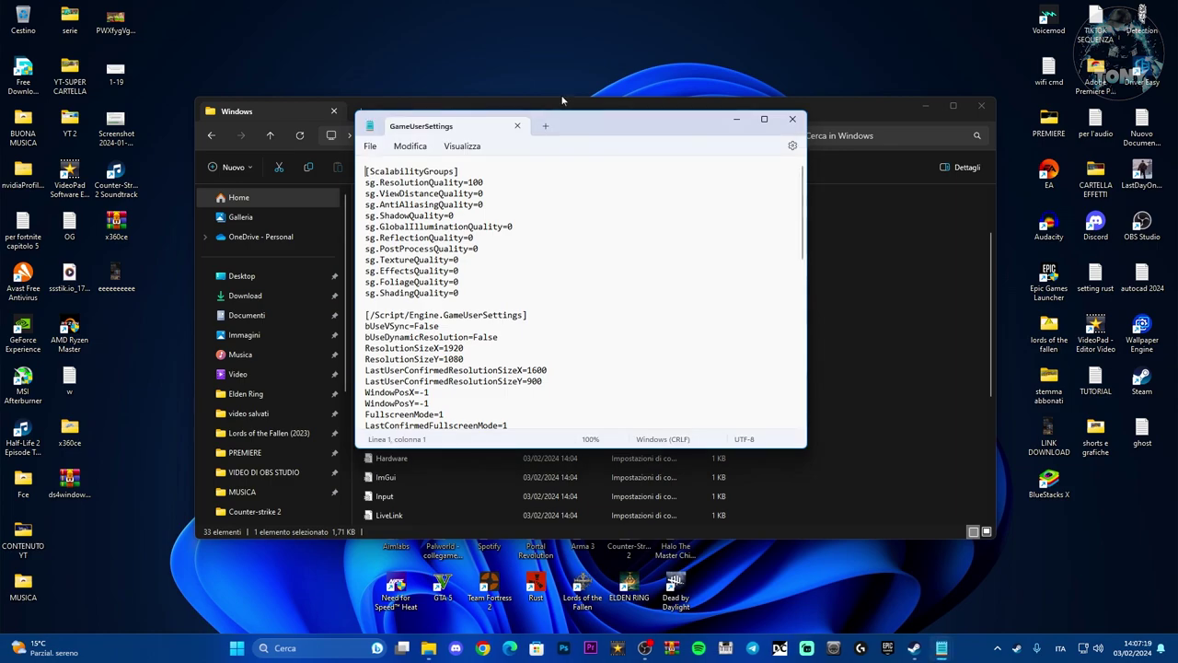
pyautogui.moveTo(591, 125); pyautogui.dragTo(565, 126)
pyautogui.click(794, 122)
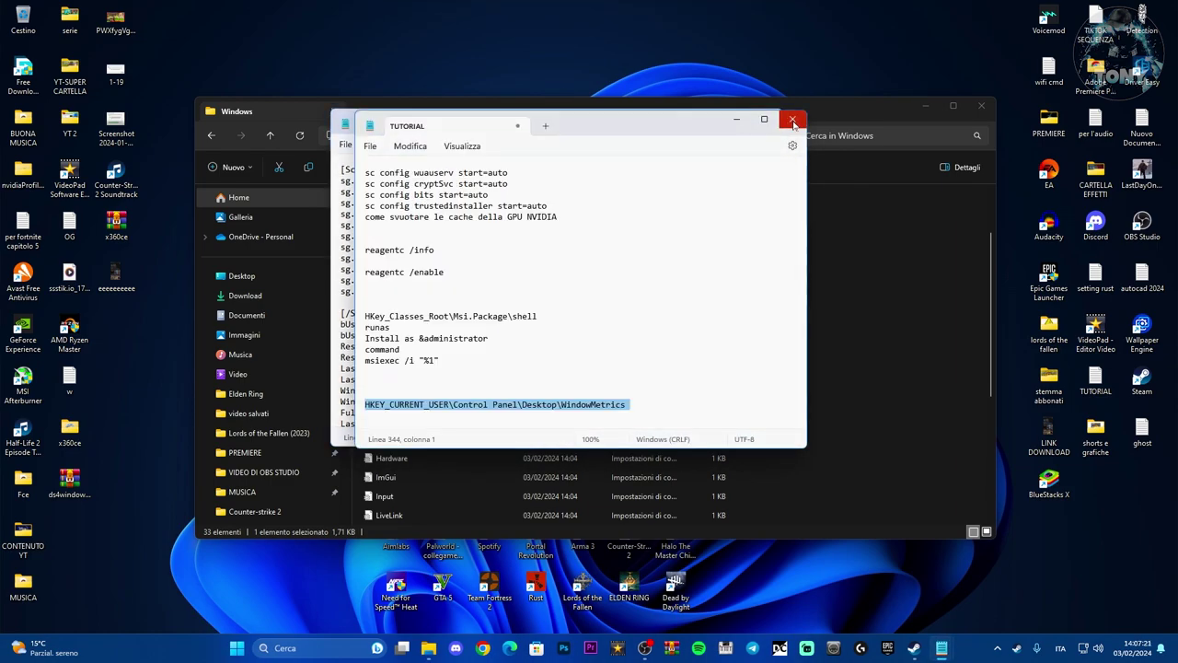
pyautogui.click(794, 123)
pyautogui.click(608, 314)
pyautogui.moveTo(608, 143)
pyautogui.mouseDown()
pyautogui.moveTo(710, 114)
pyautogui.moveTo(606, 151)
pyautogui.moveTo(600, 125)
pyautogui.mouseUp()
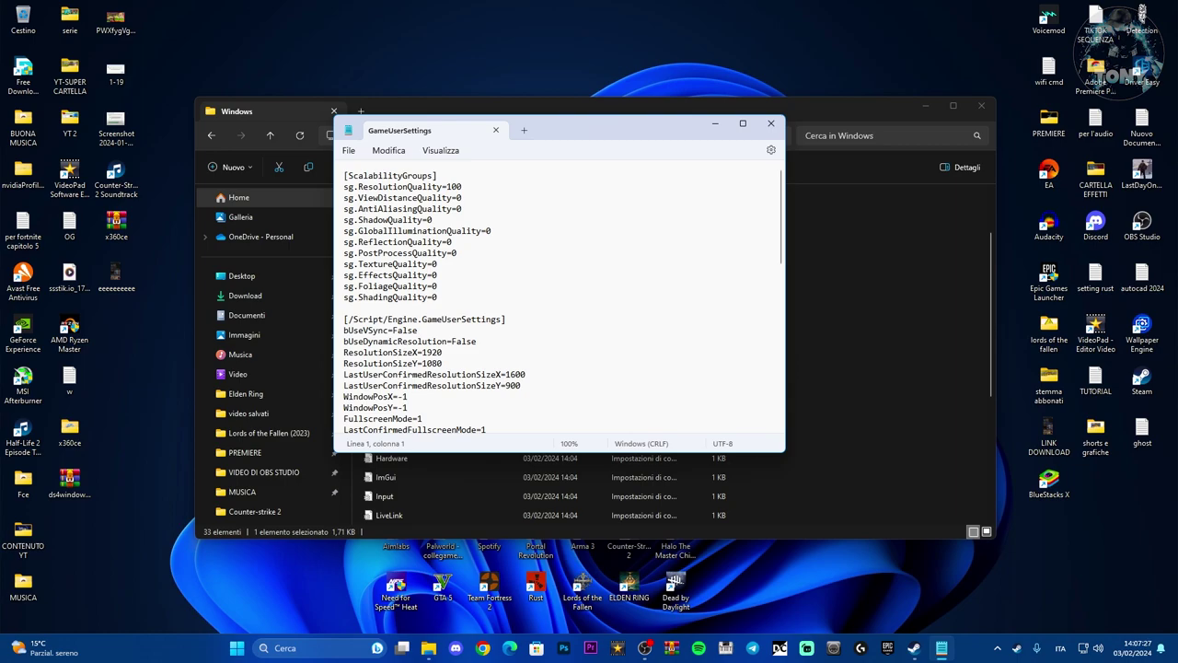
# Review the scalability, resolution and frame-rate entries in GameUserSettings, save the file and close it.
pyautogui.scroll(-2, 559, 294)
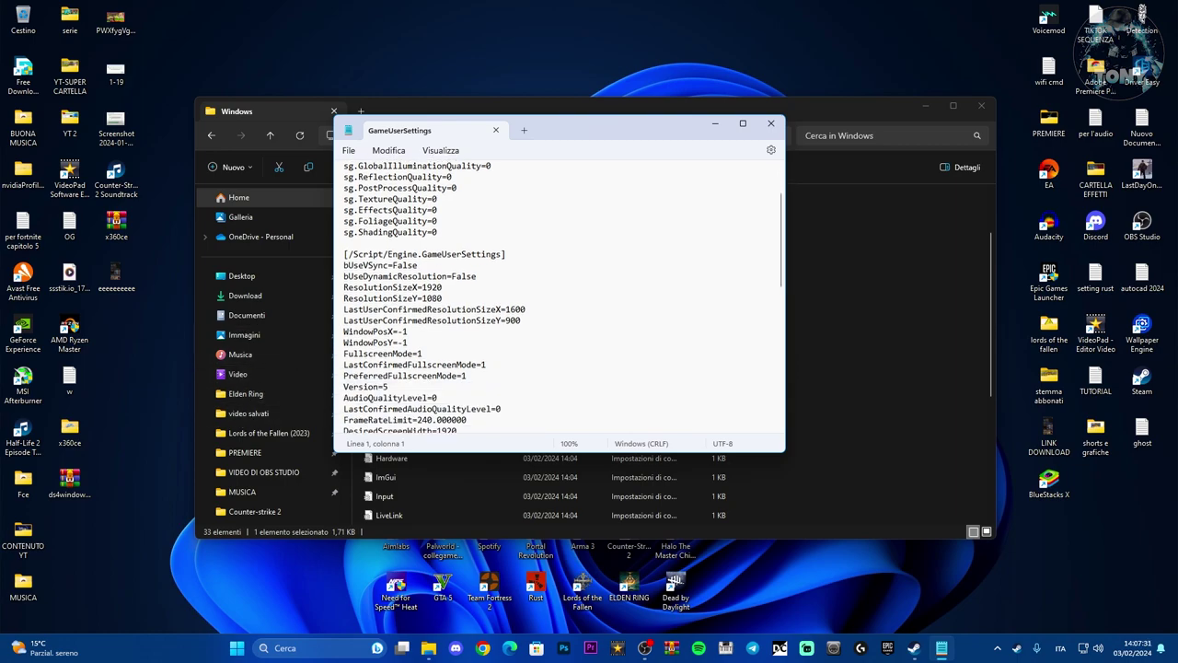
pyautogui.scroll(-9, 441, 295)
pyautogui.click(348, 150)
pyautogui.click(376, 252)
pyautogui.click(909, 122)
pyautogui.click(771, 124)
# Make the GameUserSettings file read-only (Sola lettura) in its properties and close the Windows configuration folder.
pyautogui.rightClick(457, 422)
pyautogui.click(497, 408)
pyautogui.click(504, 411)
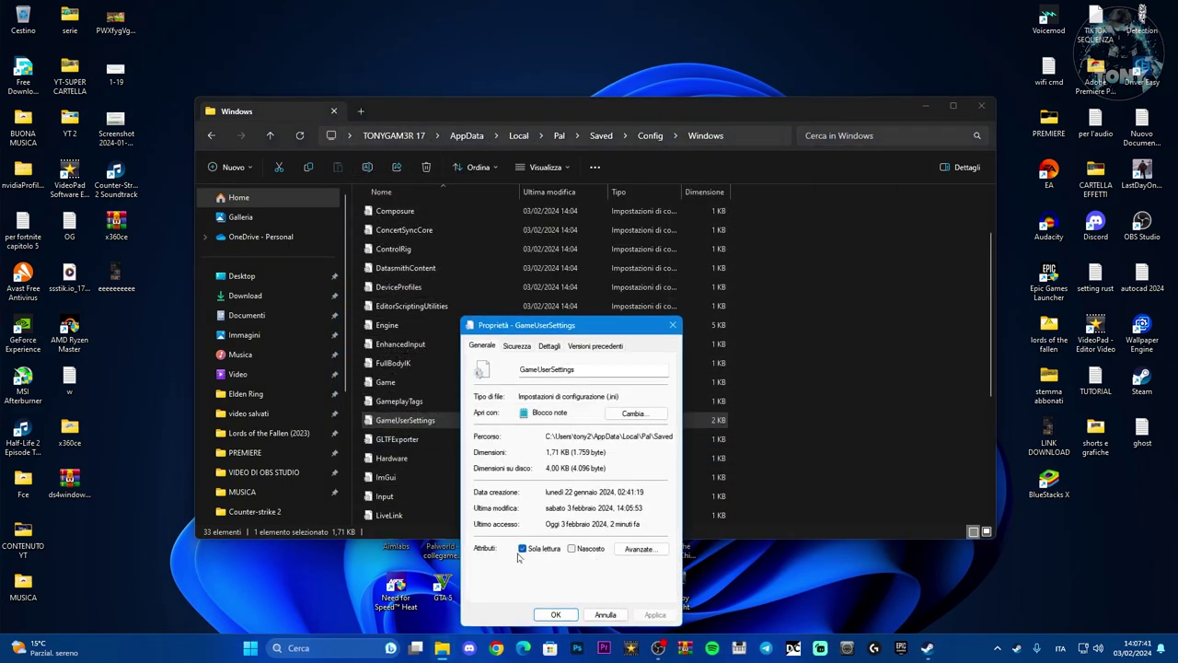
pyautogui.click(555, 614)
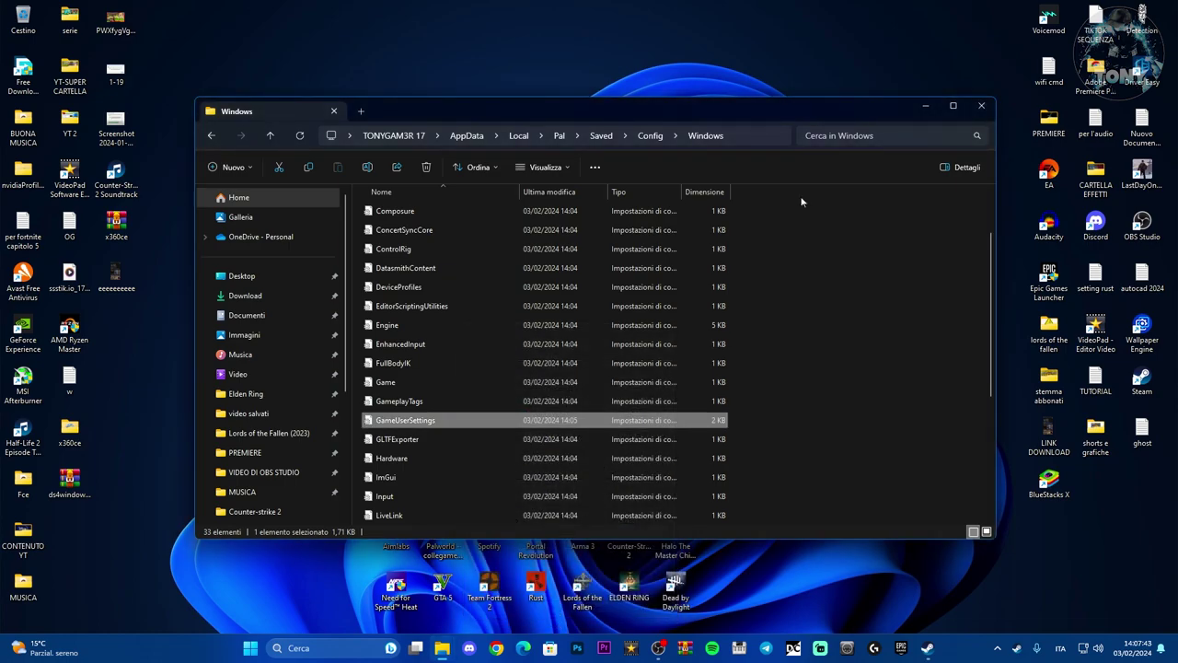
pyautogui.click(981, 105)
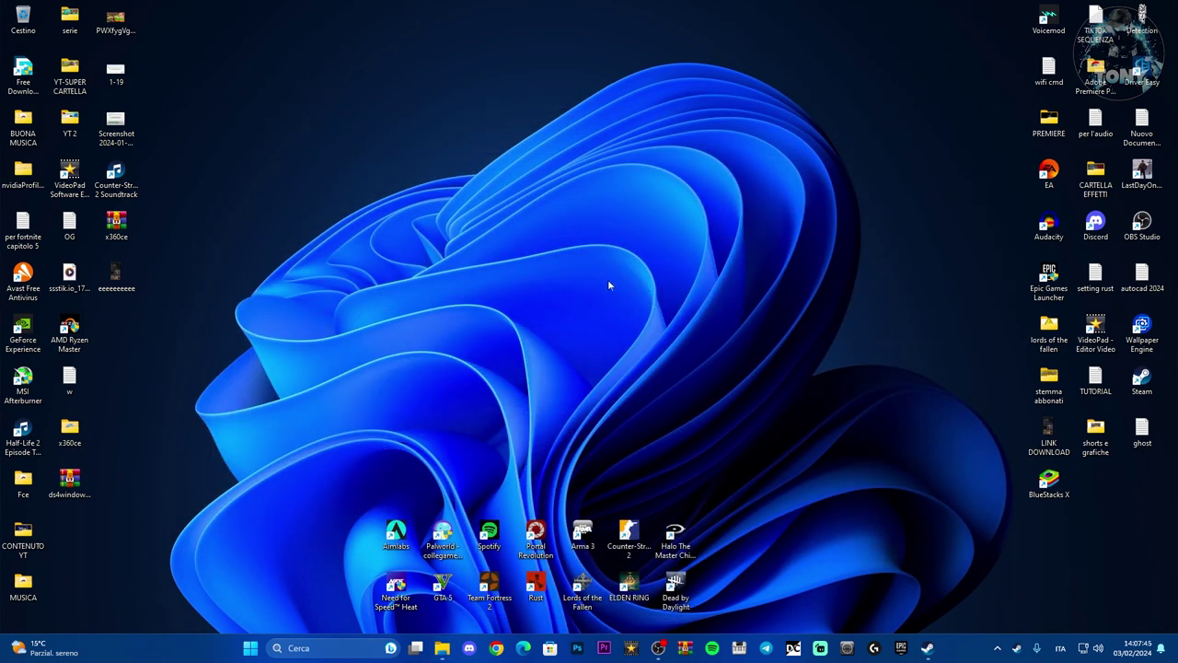